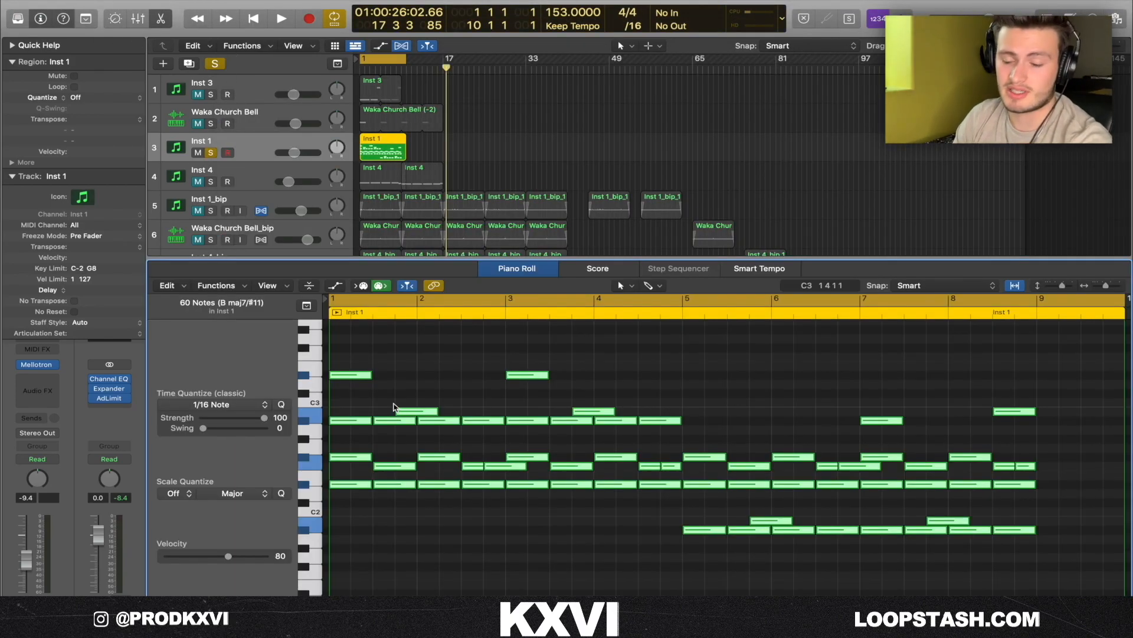
Audition the last low note of the first Inst 4 region and shorten the region's end slightly.
{"action": "key", "text": "space"}
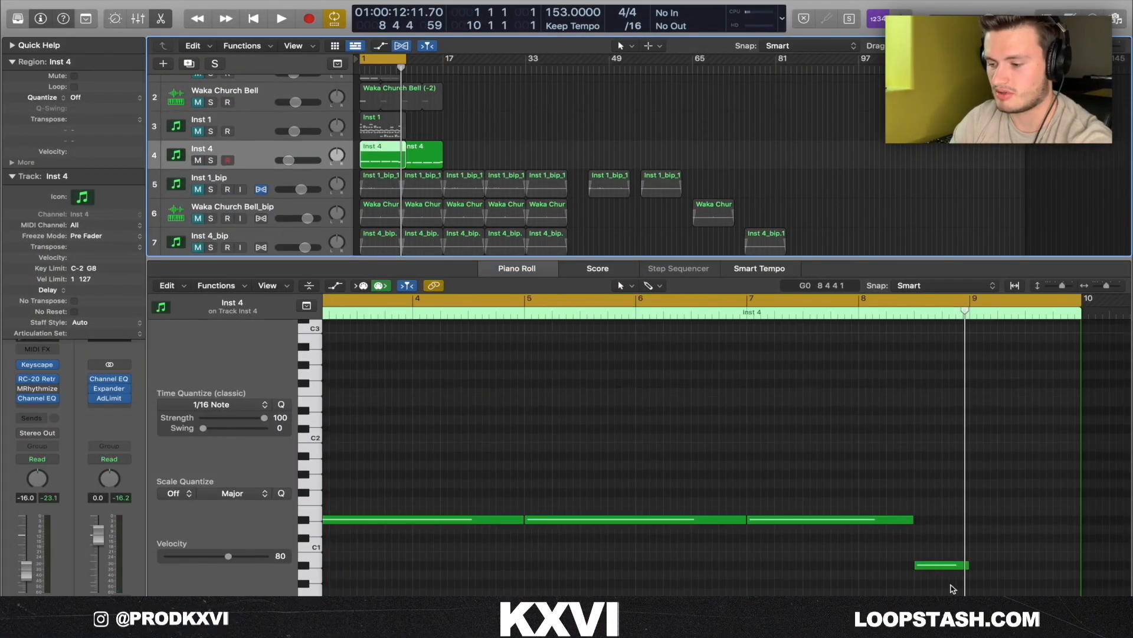
{"action": "left_click", "coordinate": [935, 566]}
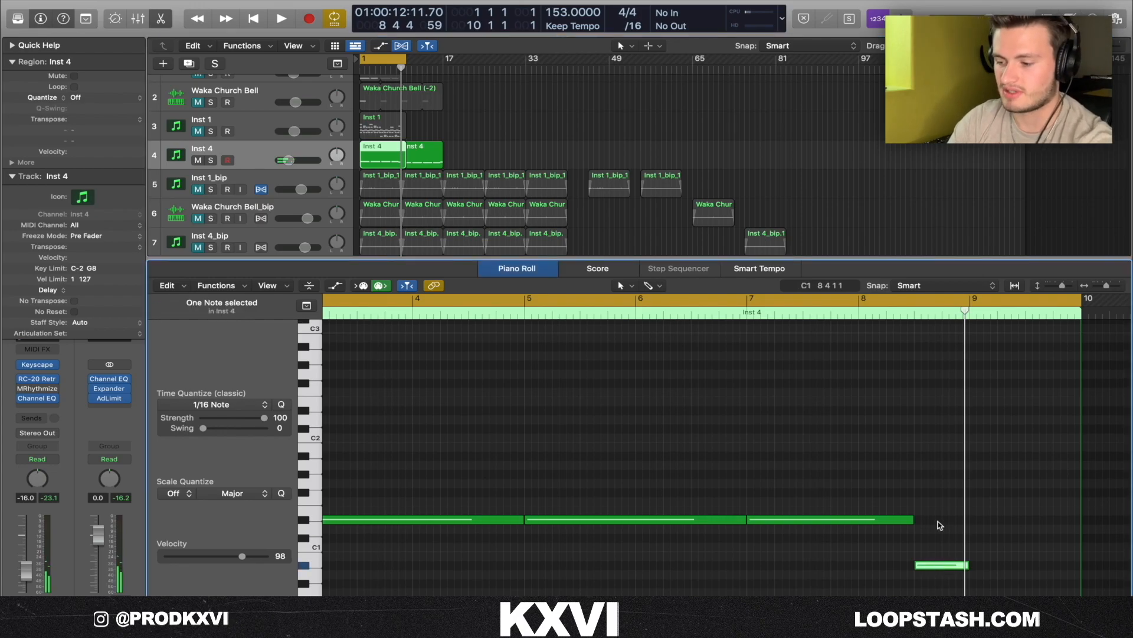
{"action": "left_click_drag", "start_coordinate": [404, 169], "coordinate": [399, 169]}
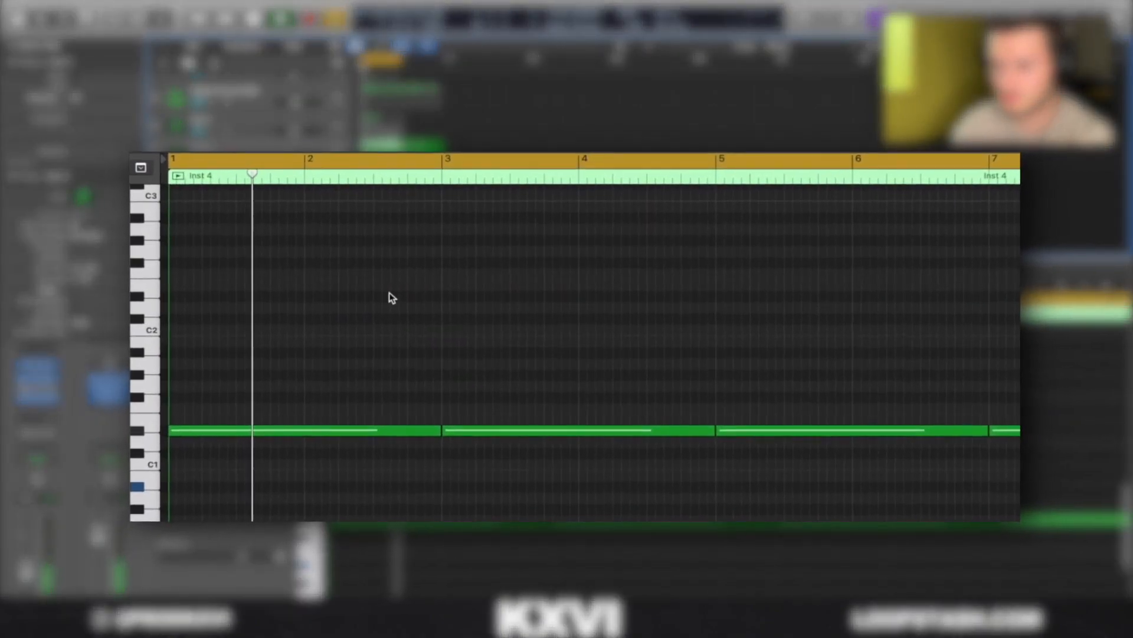
{"action": "scroll", "coordinate": [388, 293], "scroll_direction": "down", "scroll_amount": 1}
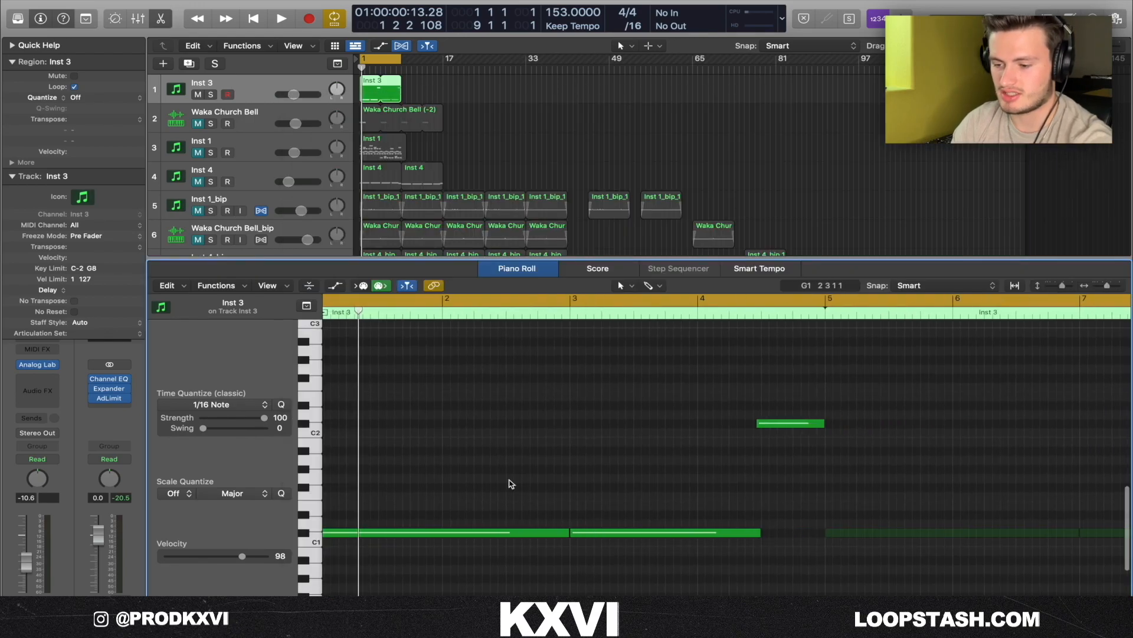
Move the high Inst 3 note in bar 4 down an octave and back up to demonstrate the octave jump.
{"action": "scroll", "coordinate": [399, 435], "scroll_direction": "down", "scroll_amount": 2}
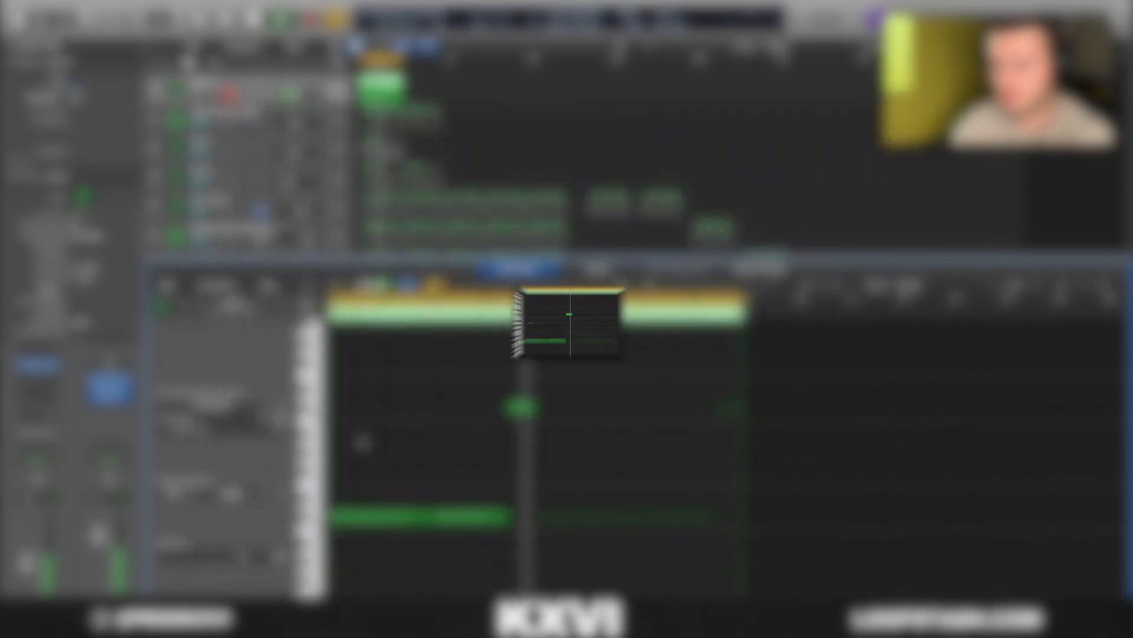
{"action": "left_click", "coordinate": [521, 407]}
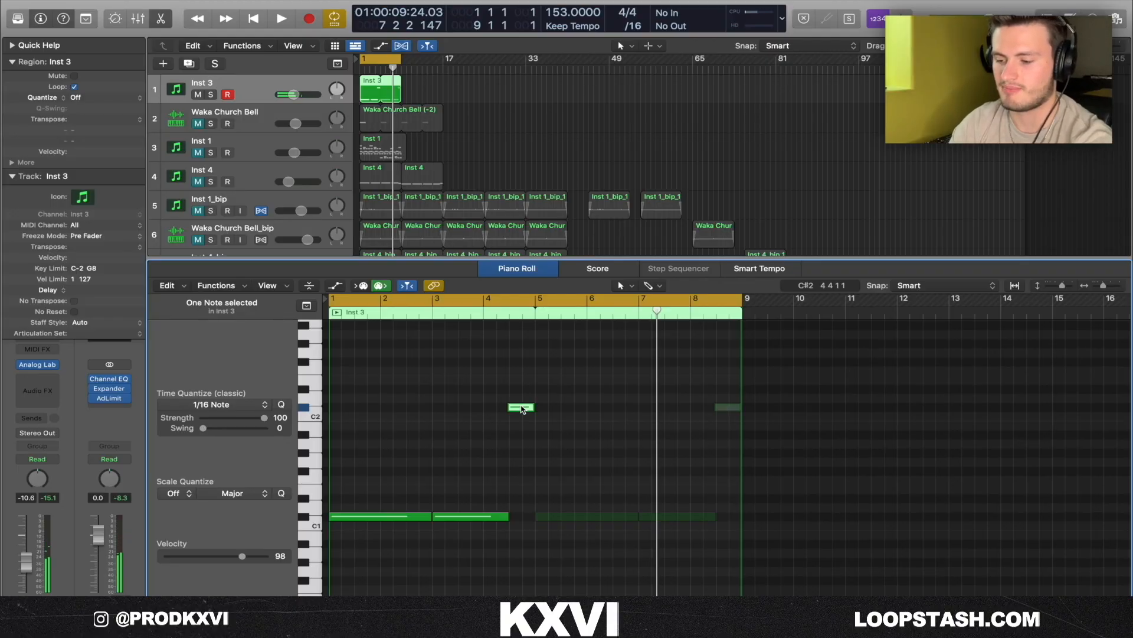
{"action": "key", "text": "alt+shift+Down"}
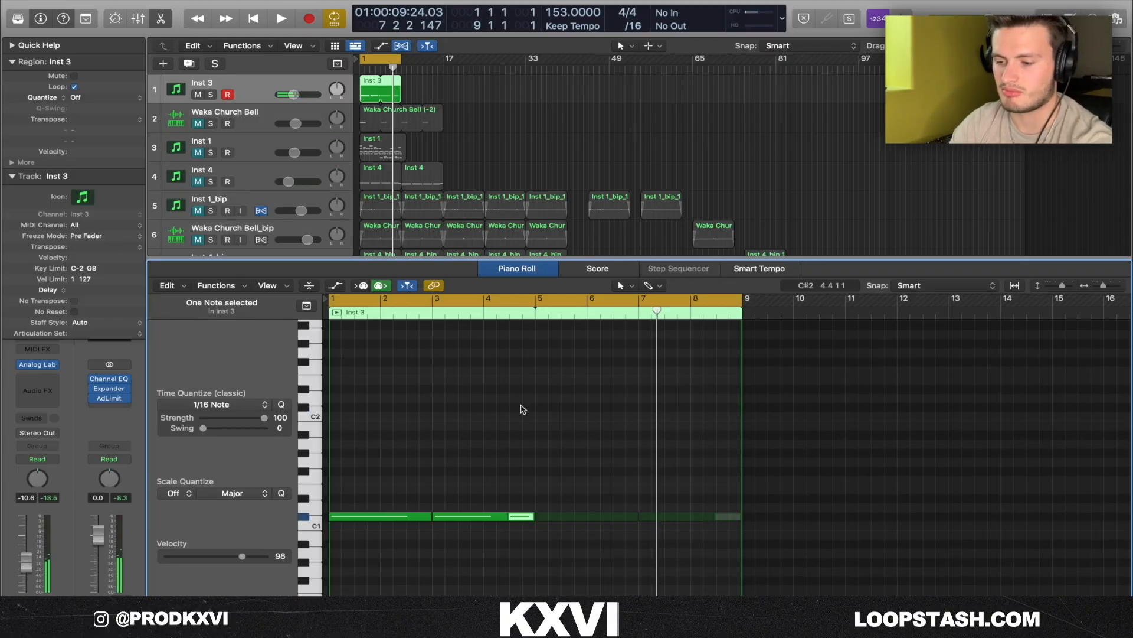
{"action": "key", "text": "alt+shift+Up"}
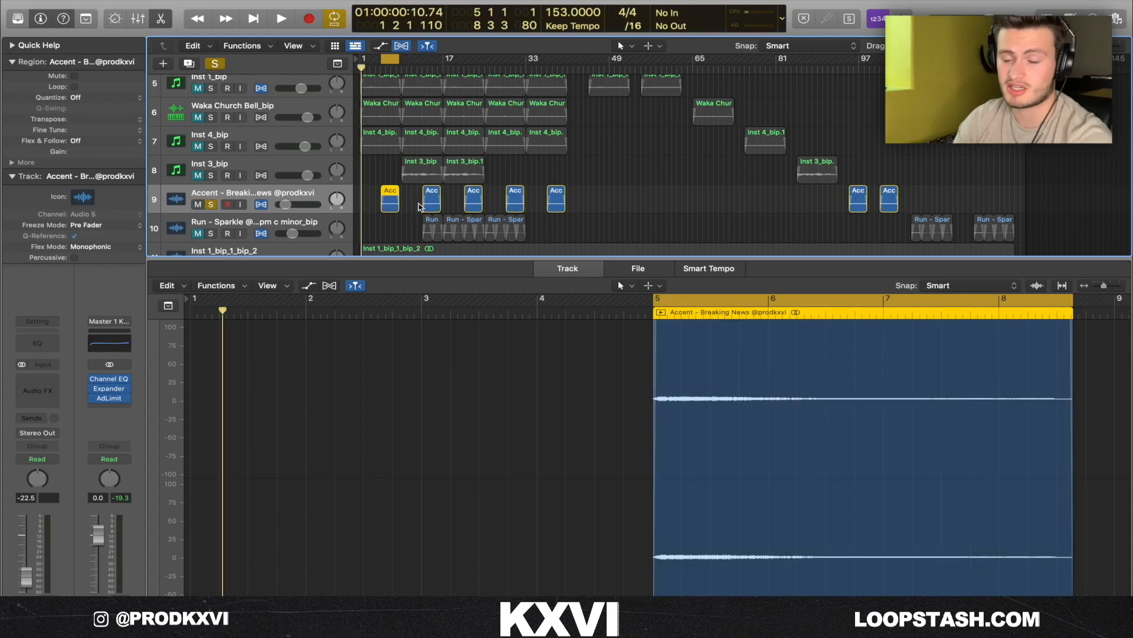
Play the soloed Accent - Breaking News regions and turn off the cycle range.
{"action": "scroll", "coordinate": [420, 207], "scroll_direction": "down", "scroll_amount": 1}
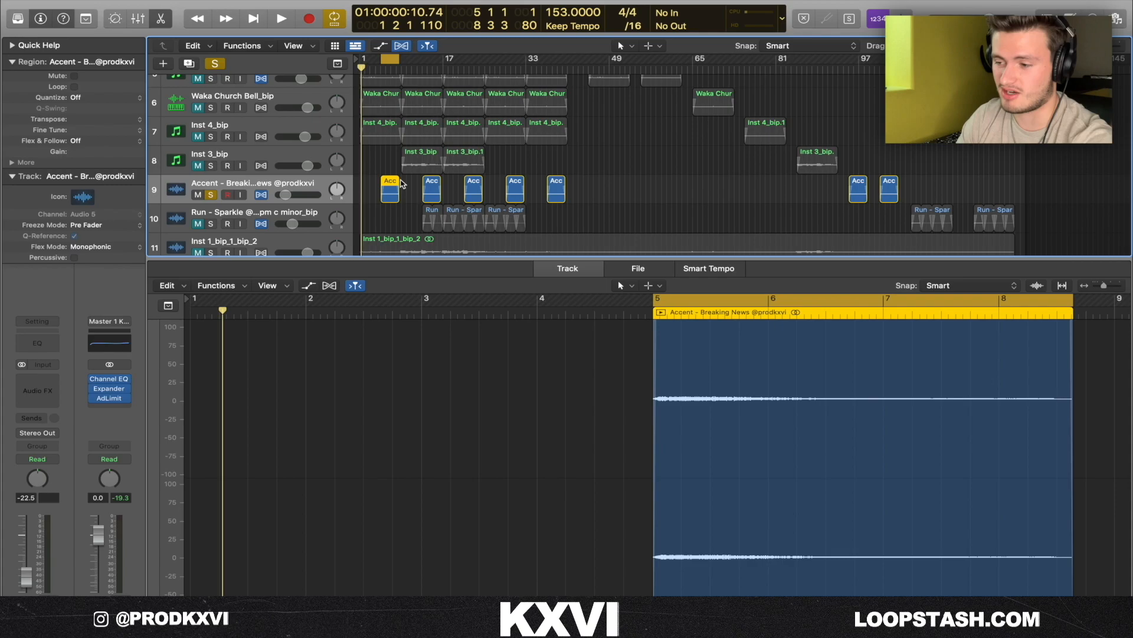
{"action": "key", "text": "space"}
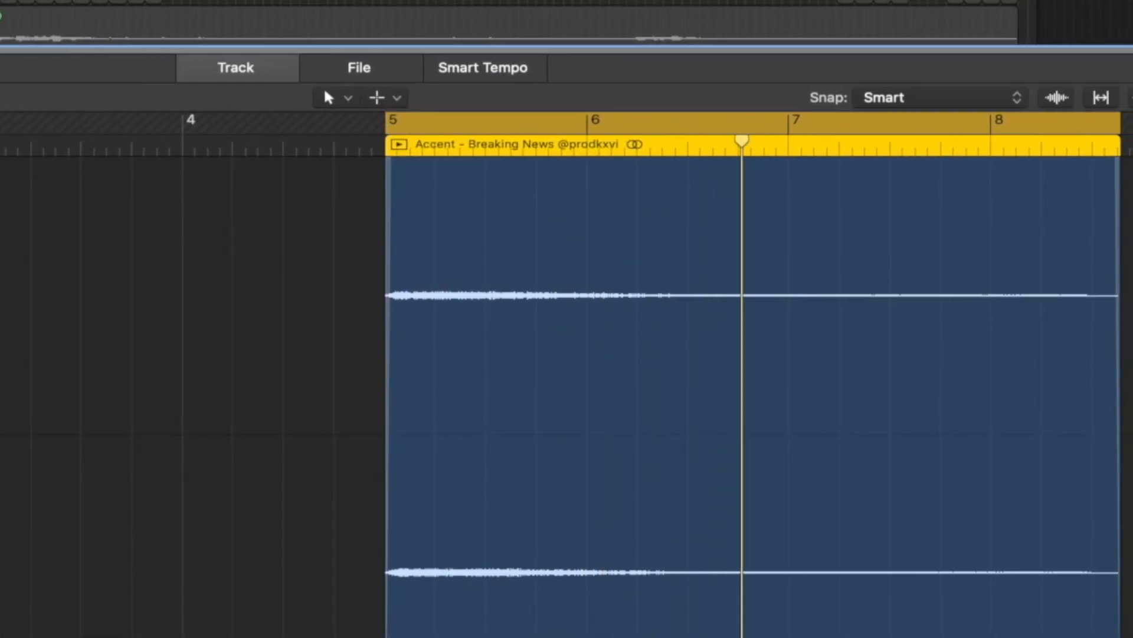
{"action": "scroll", "coordinate": [376, 153], "scroll_direction": "up", "scroll_amount": 2}
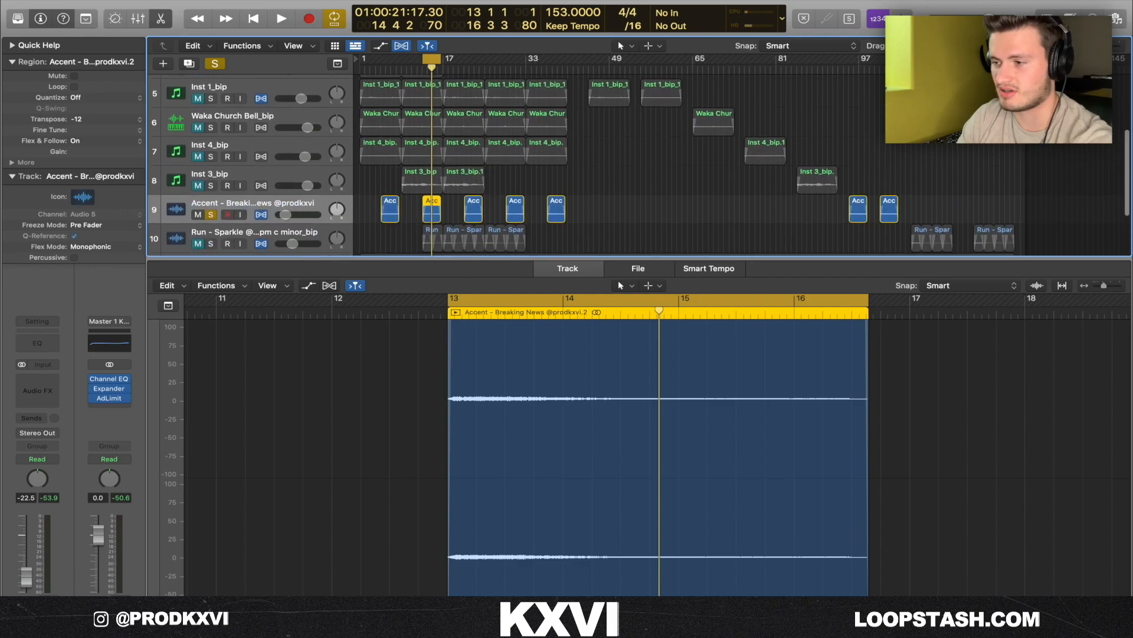
{"action": "left_click", "coordinate": [379, 151]}
{"action": "left_click", "coordinate": [389, 58]}
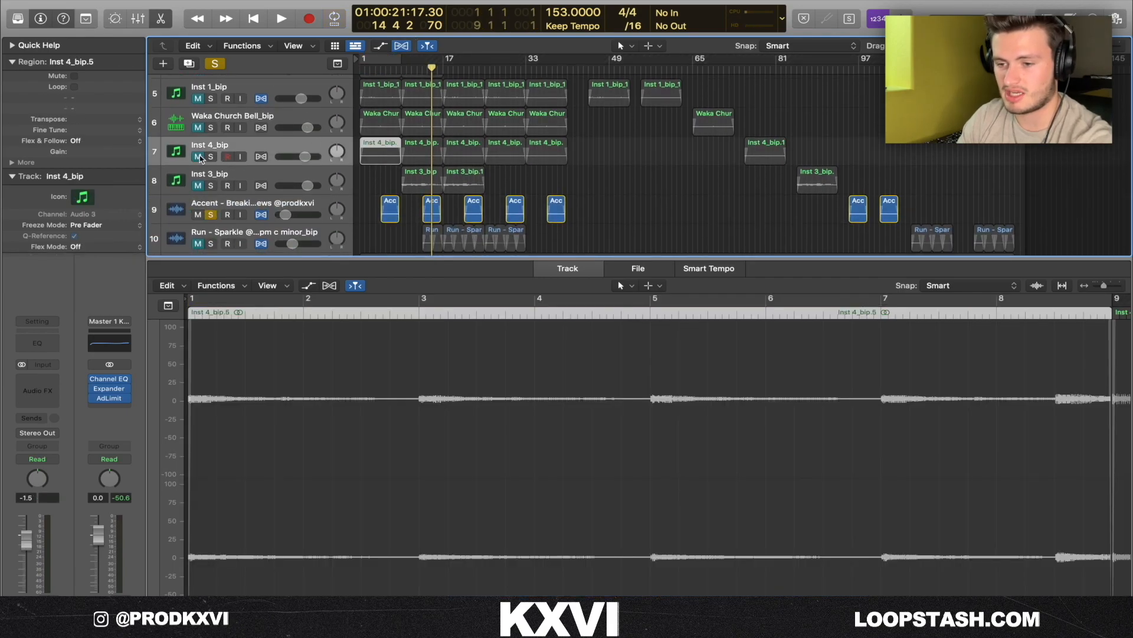
Solo the Run - Sparkle track and set the cycle range to its first region.
{"action": "scroll", "coordinate": [198, 160], "scroll_direction": "down", "scroll_amount": 3}
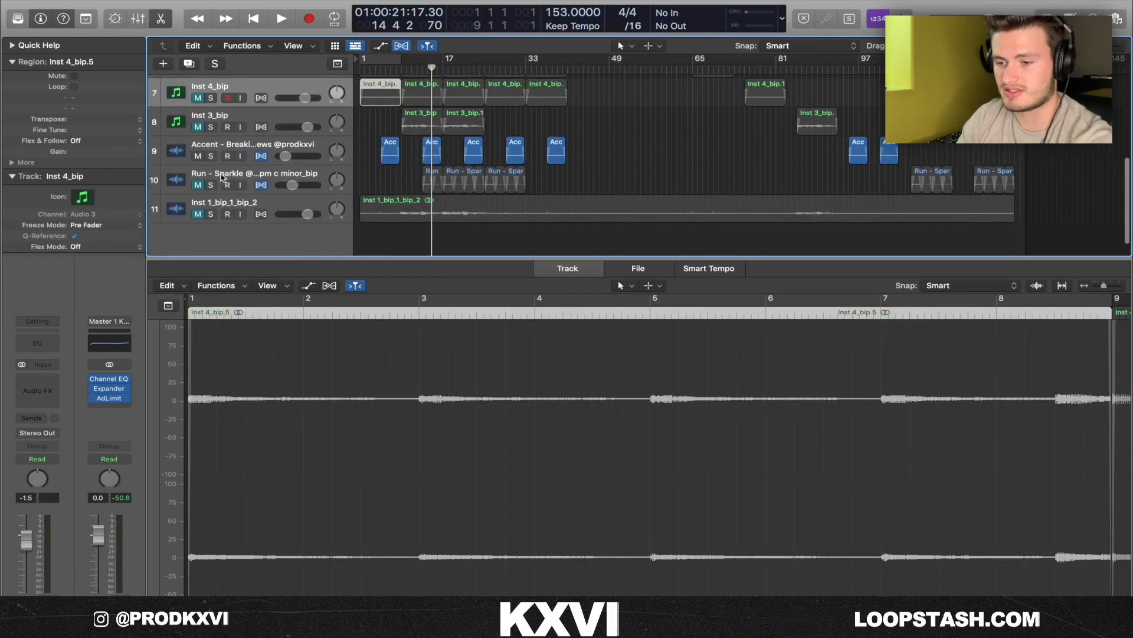
{"action": "left_click", "coordinate": [434, 187]}
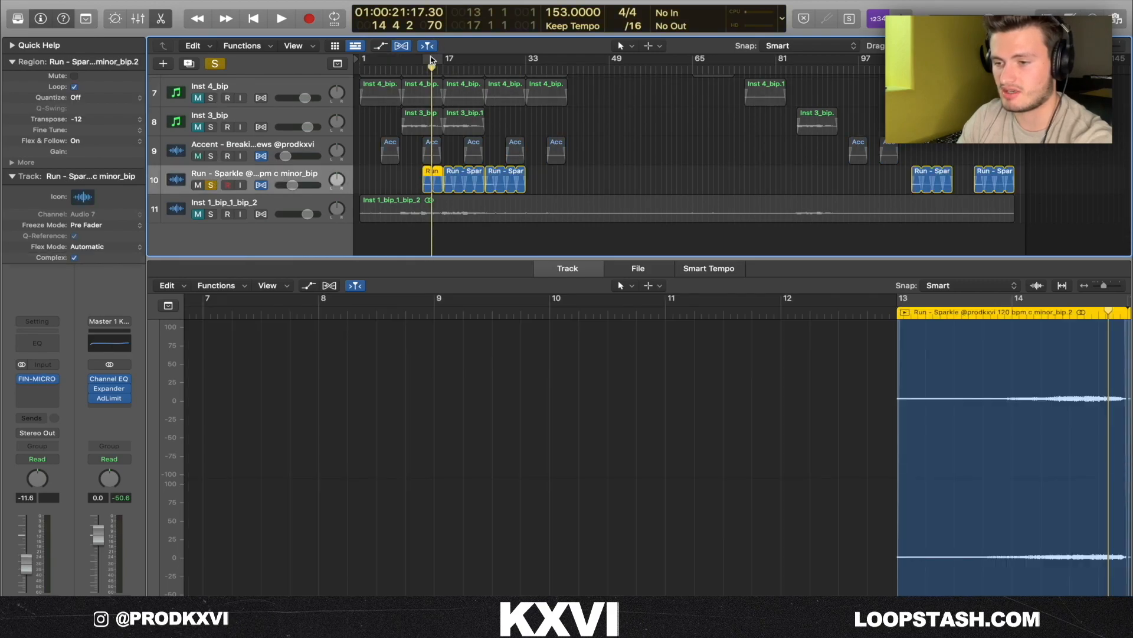
{"action": "key", "text": "super+u"}
{"action": "key", "text": "z"}
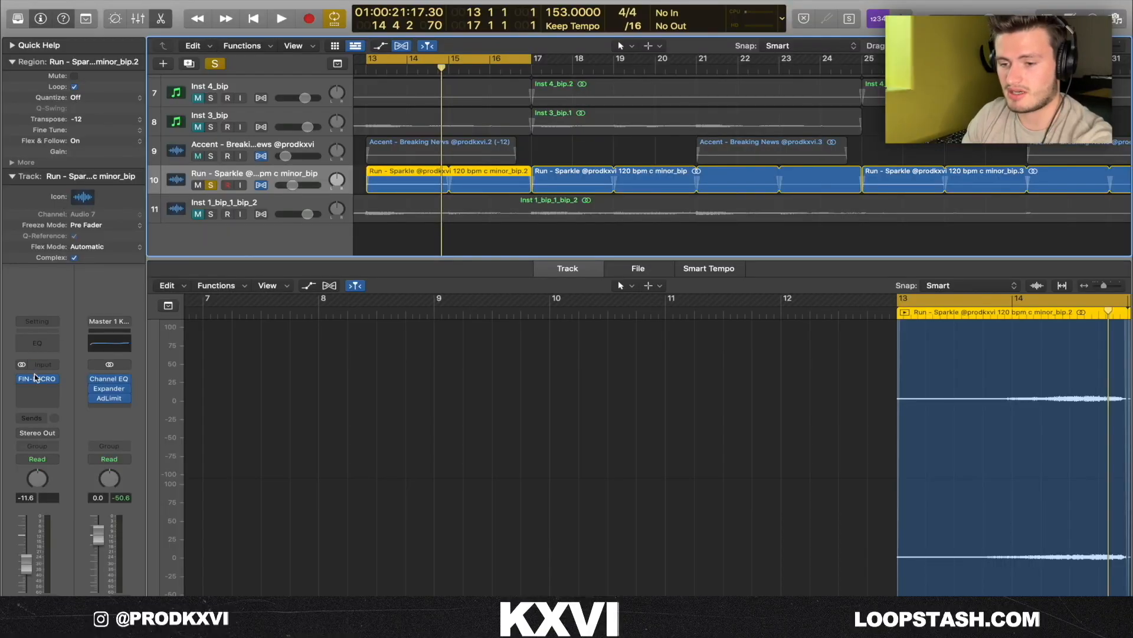
Open the FIN-MICRO effect on the Run - Sparkle track to view its settings, and close it.
{"action": "left_click", "coordinate": [35, 377]}
{"action": "left_click_drag", "start_coordinate": [420, 144], "coordinate": [740, 91]}
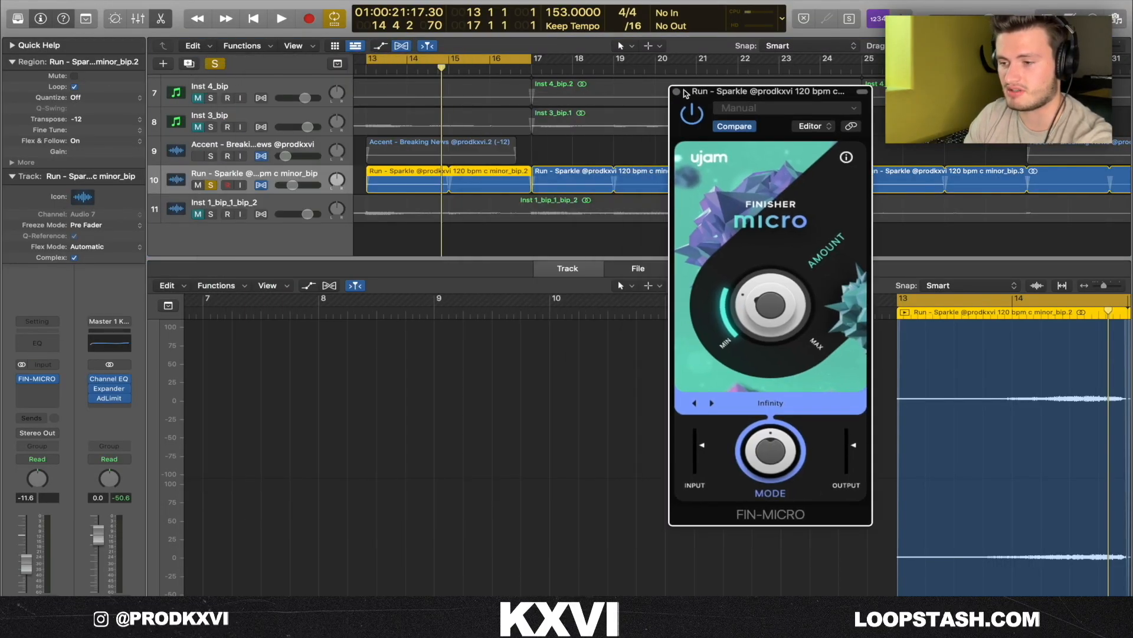
{"action": "left_click", "coordinate": [678, 91]}
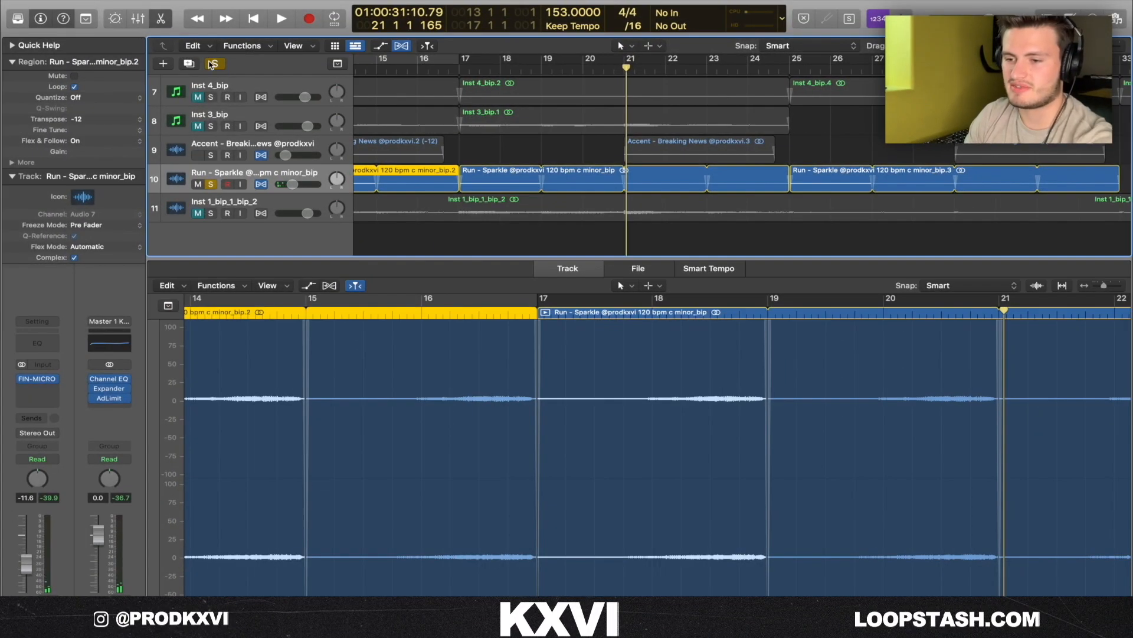
Turn off solo and return the playhead to the start of the project.
{"action": "left_click", "coordinate": [213, 64]}
{"action": "scroll", "coordinate": [555, 168], "scroll_direction": "down", "scroll_amount": 10}
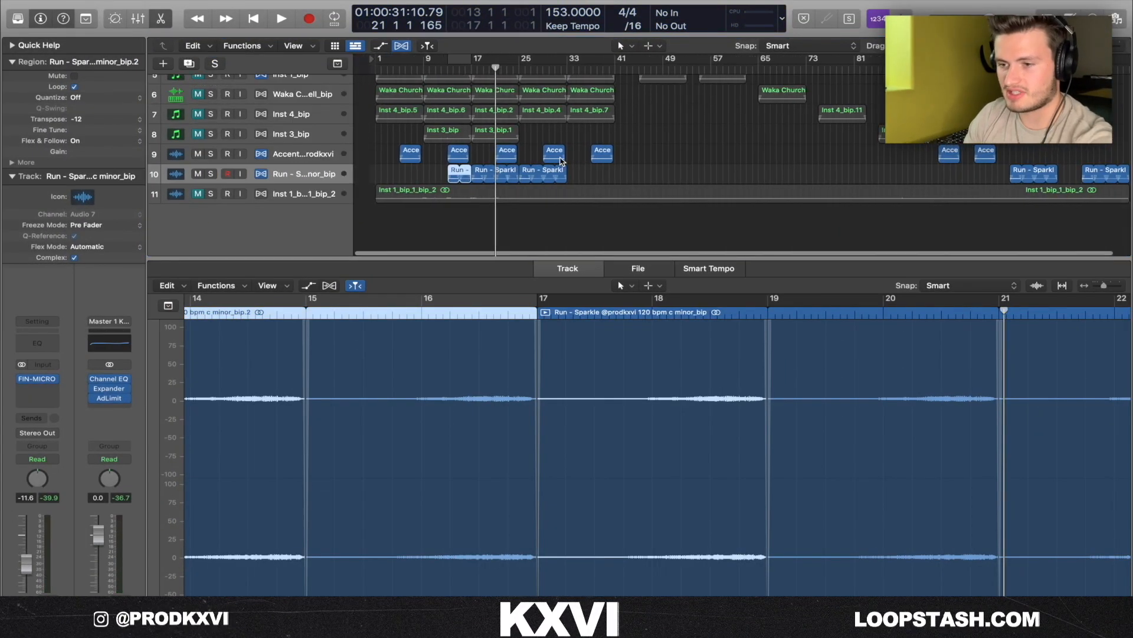
{"action": "scroll", "coordinate": [561, 162], "scroll_direction": "up", "scroll_amount": 5}
{"action": "key", "text": "Return"}
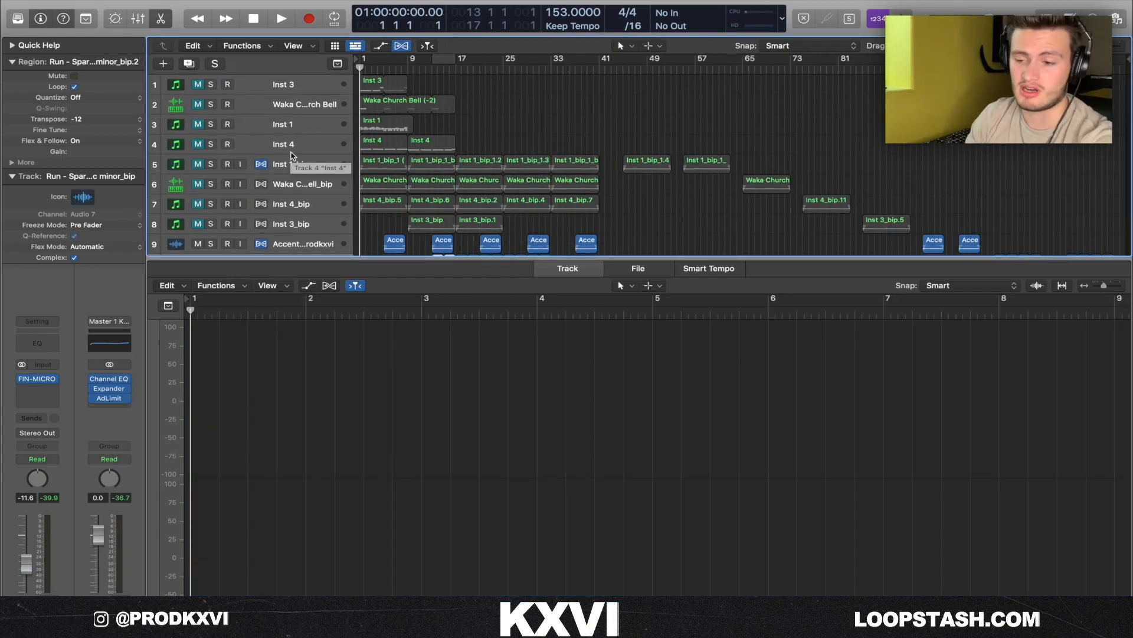
Solo the Inst 1_bip track and play its second region with the cycle range set to bars 9 to 17.
{"action": "left_click", "coordinate": [290, 164]}
{"action": "left_click", "coordinate": [211, 165]}
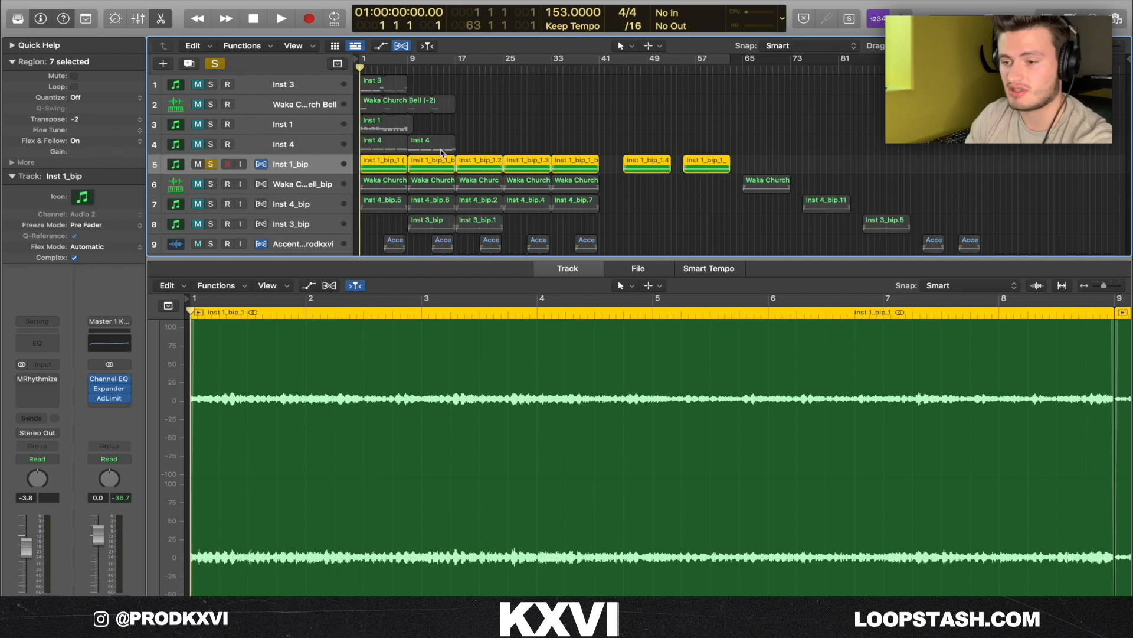
{"action": "left_click", "coordinate": [473, 140]}
{"action": "left_click_drag", "start_coordinate": [435, 162], "coordinate": [437, 58]}
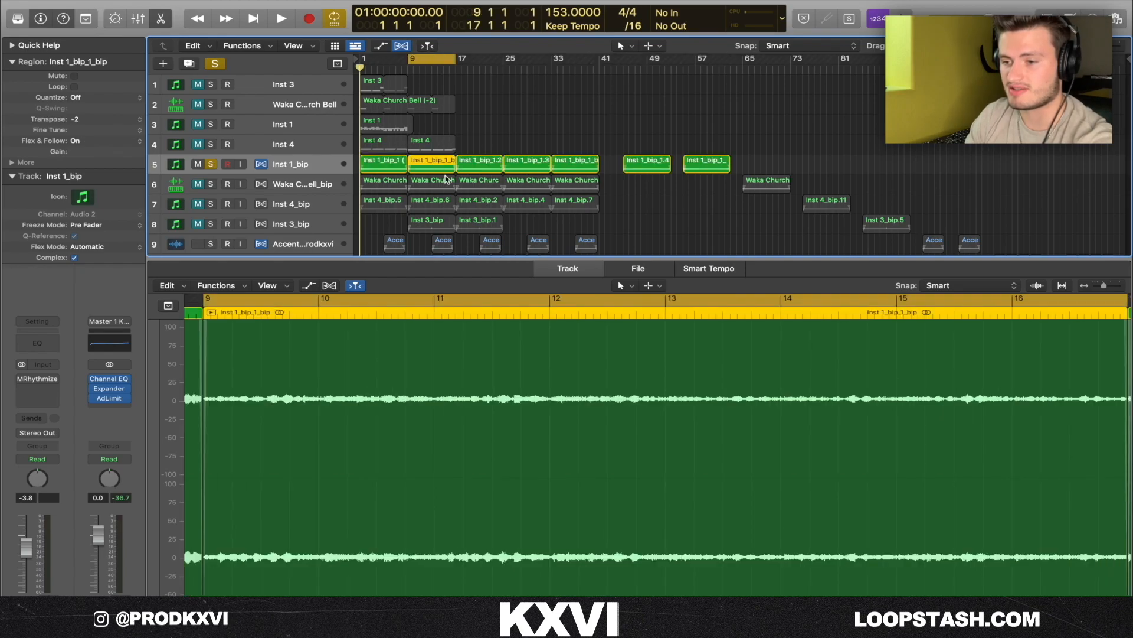
{"action": "key", "text": "space"}
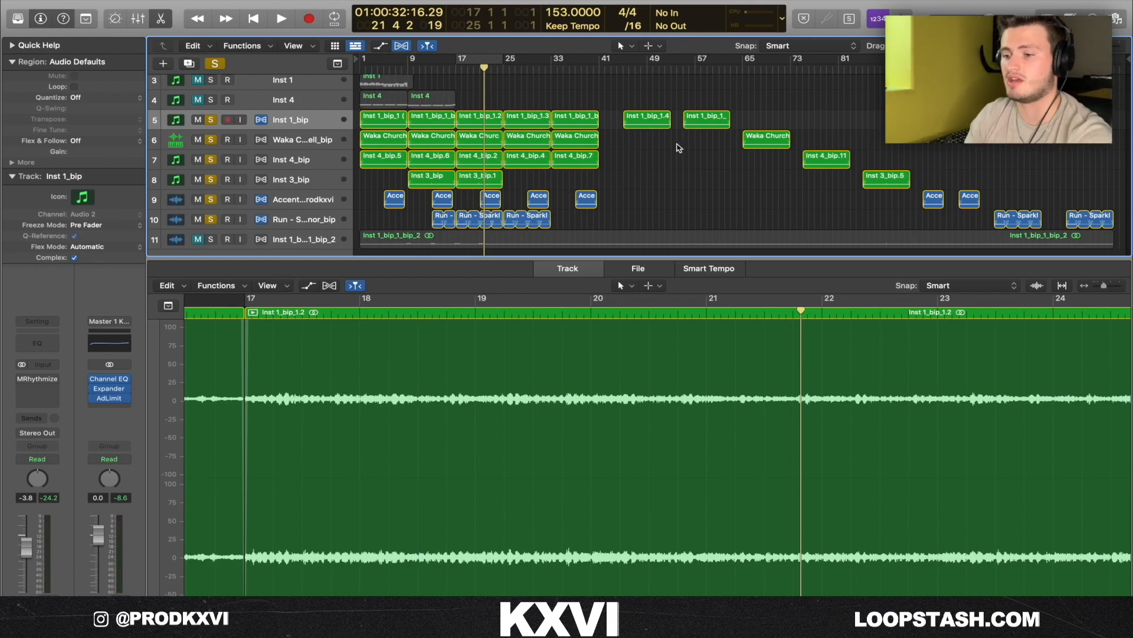
Select the spaced-out stem regions from bar 45 onward and examine how they are laid out.
{"action": "left_click_drag", "start_coordinate": [618, 112], "coordinate": [1128, 227]}
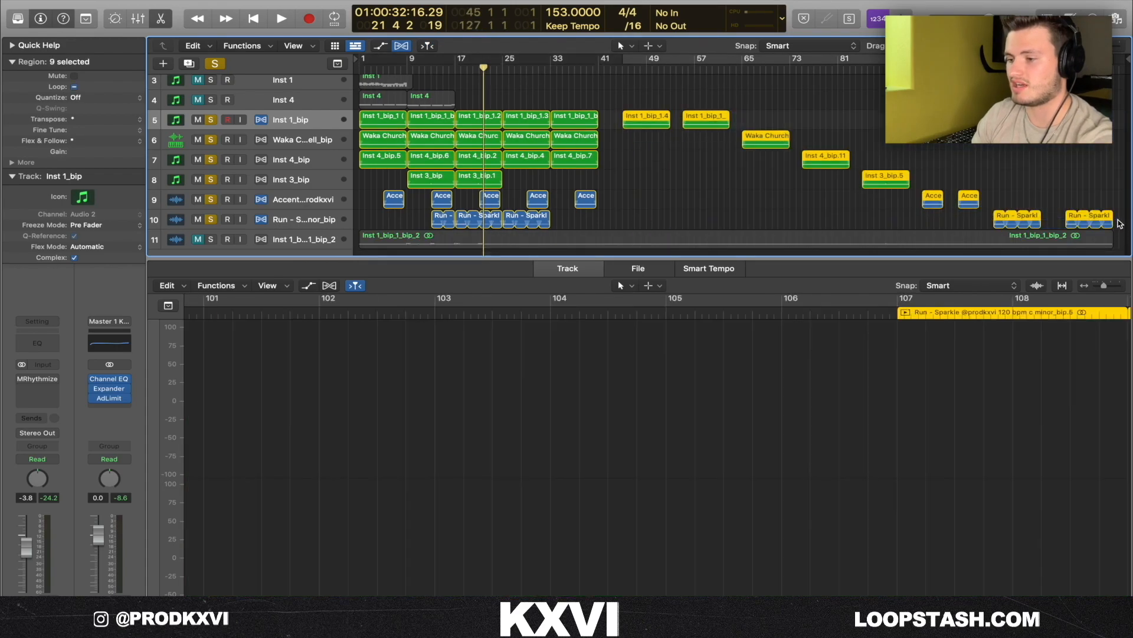
{"action": "scroll", "coordinate": [741, 118], "scroll_direction": "up", "scroll_amount": 6}
{"action": "scroll", "coordinate": [768, 123], "scroll_direction": "right", "scroll_amount": 3}
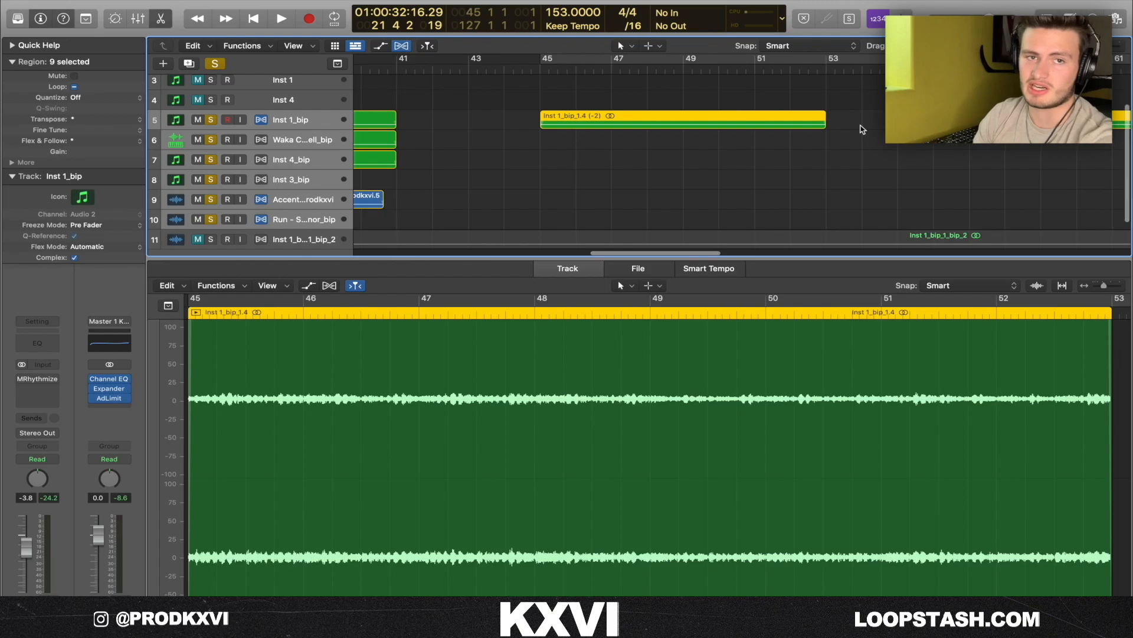
{"action": "scroll", "coordinate": [861, 128], "scroll_direction": "down", "scroll_amount": 6}
{"action": "left_click_drag", "start_coordinate": [538, 57], "coordinate": [360, 57]}
{"action": "left_click", "coordinate": [407, 59]}
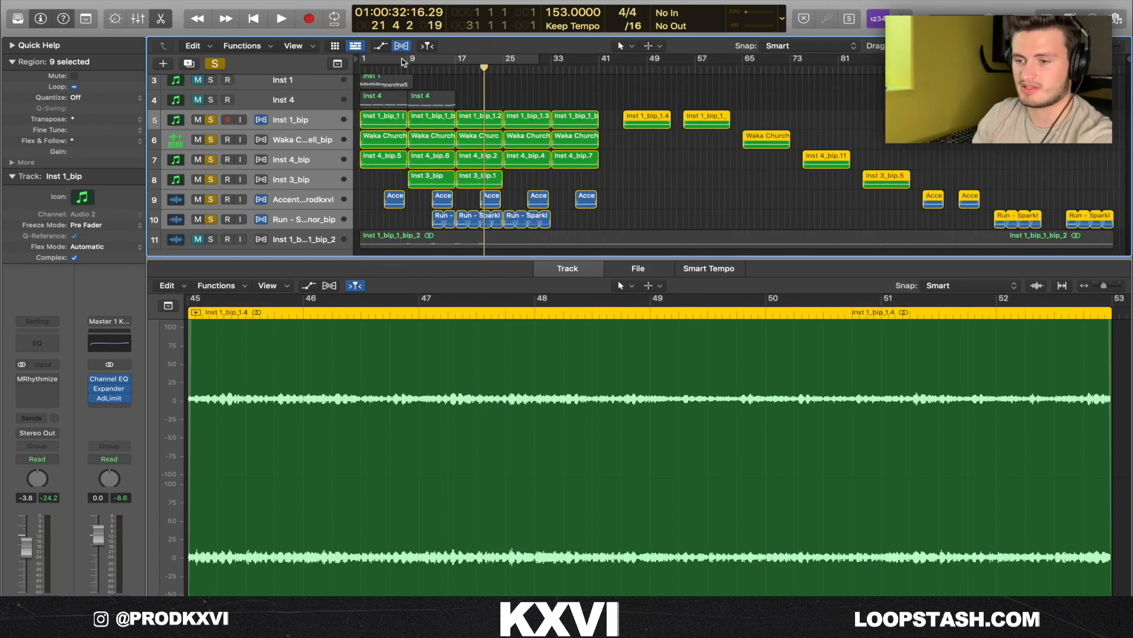
Turn off the stem solos, then unmute and play the bounced Inst 1_bip_1_bip_2 track.
{"action": "left_click", "coordinate": [211, 219]}
{"action": "left_click", "coordinate": [198, 239]}
{"action": "left_click", "coordinate": [399, 241]}
{"action": "left_click", "coordinate": [444, 70]}
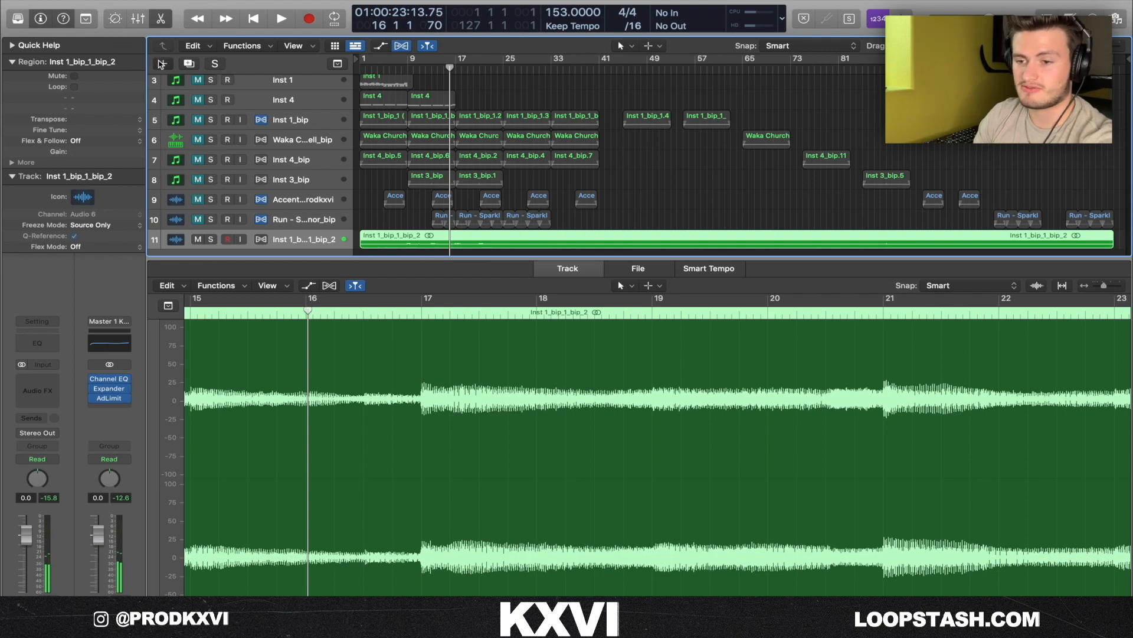
Add a software instrument track and bring in the Freak HH 1 MIDI pattern from the Essentials Drumkit Vol. 002 folder in Finder.
{"action": "left_click", "coordinate": [161, 63]}
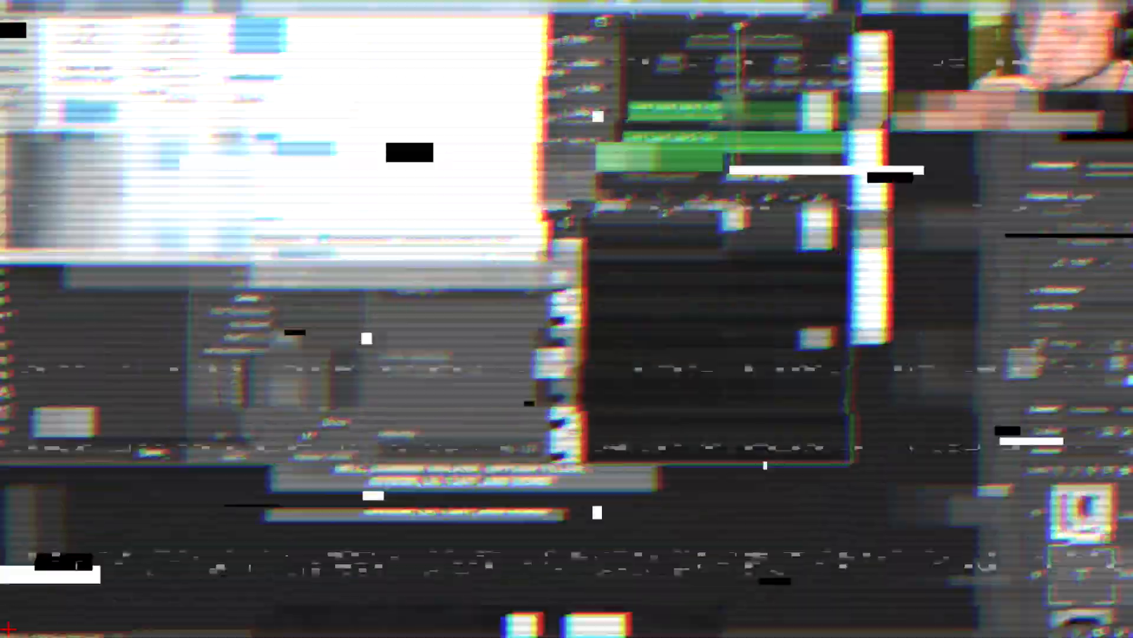
{"action": "scroll", "coordinate": [236, 192], "scroll_direction": "down", "scroll_amount": 3}
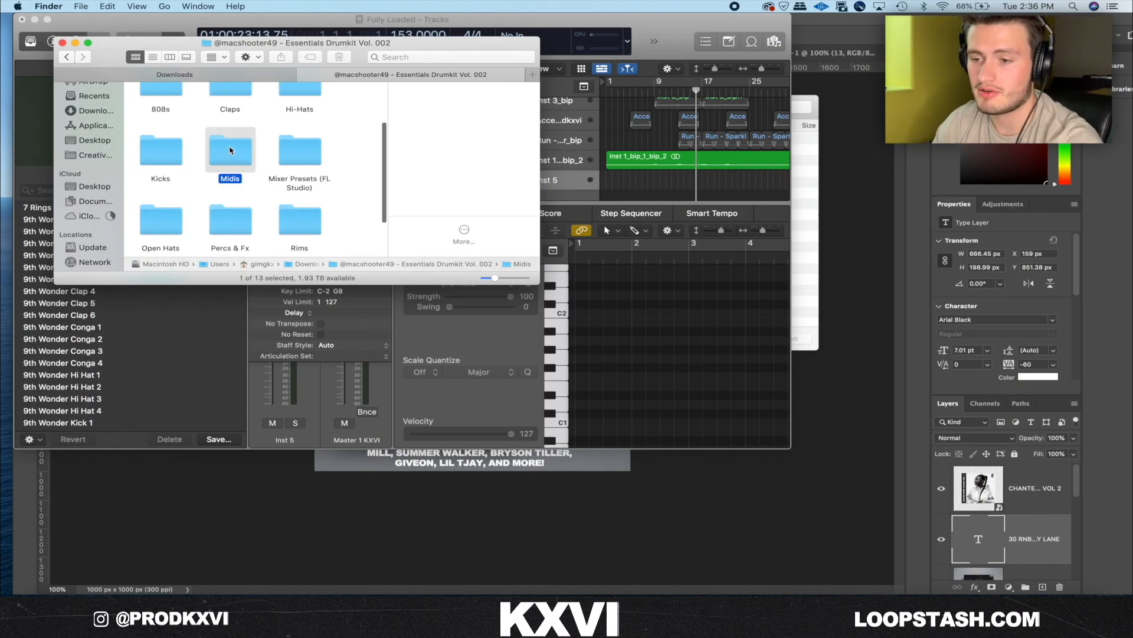
{"action": "double_click", "coordinate": [230, 171]}
{"action": "left_click", "coordinate": [66, 56]}
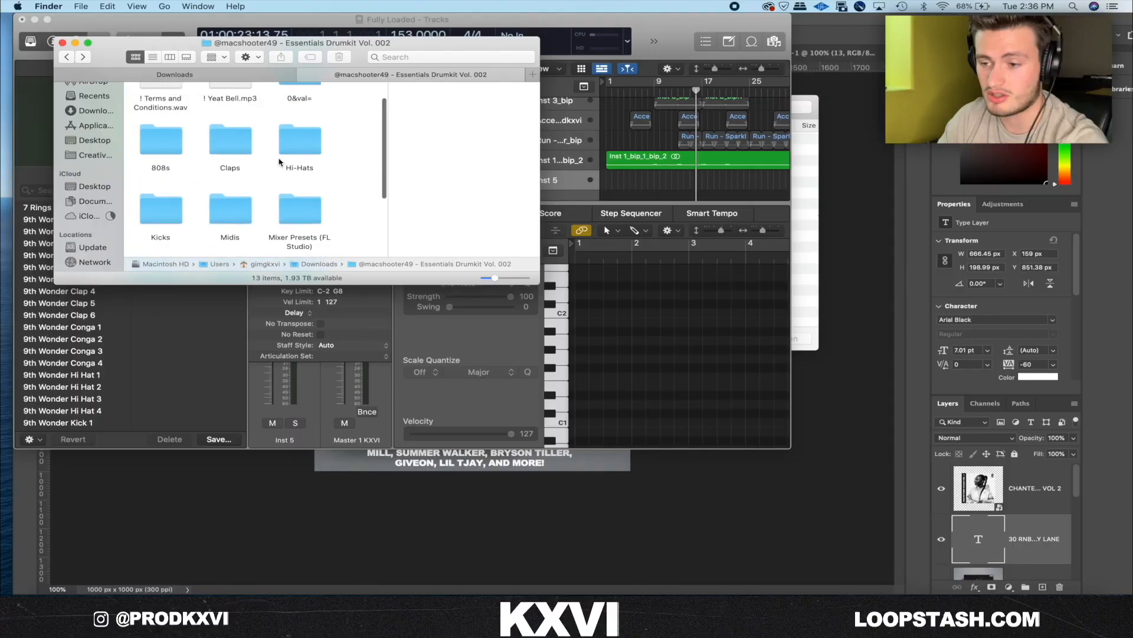
{"action": "scroll", "coordinate": [280, 162], "scroll_direction": "up", "scroll_amount": 1}
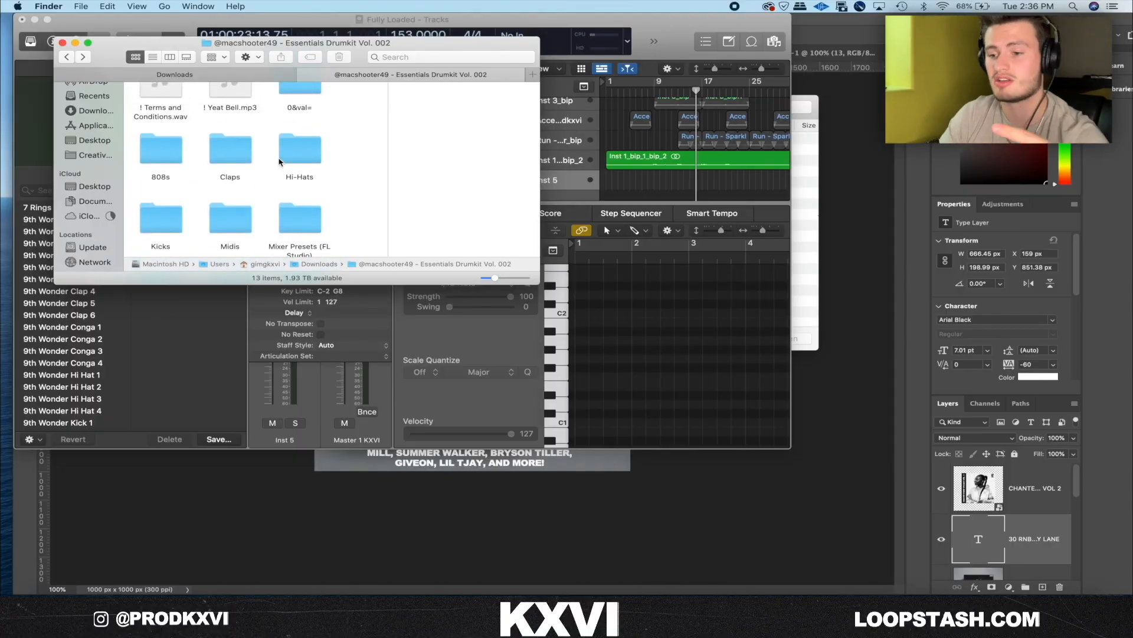
{"action": "double_click", "coordinate": [291, 158]}
{"action": "left_click", "coordinate": [230, 122]}
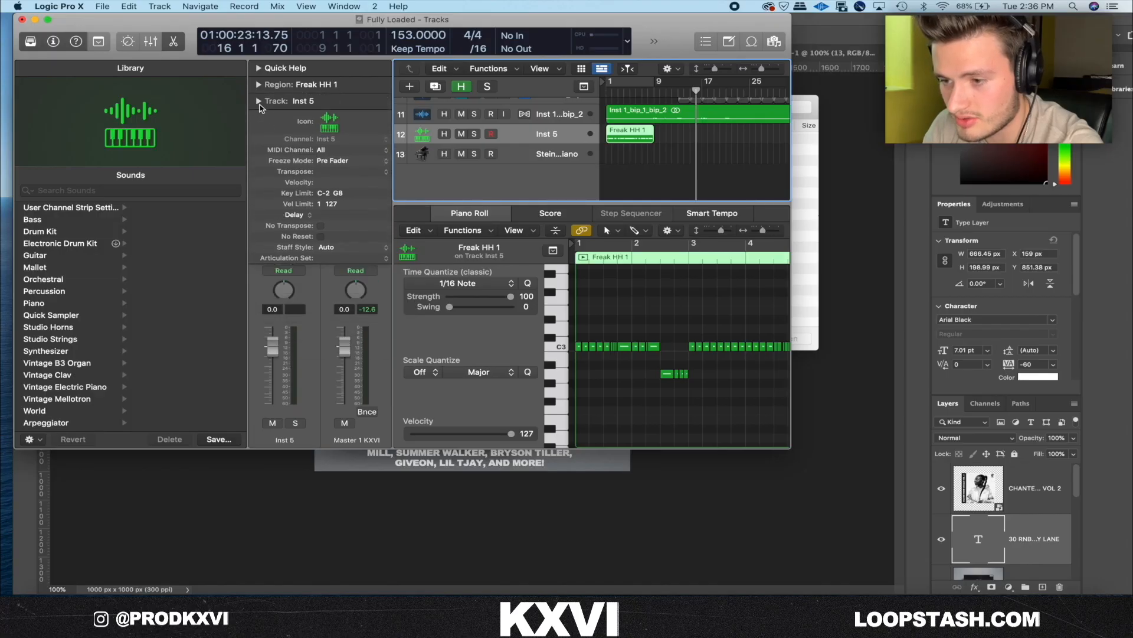
Load the MacShooter Hi Hat 2 Sampler sound on the track holding the Freak HH 1 region.
{"action": "left_click", "coordinate": [259, 102]}
{"action": "left_click", "coordinate": [283, 176]}
{"action": "left_click", "coordinate": [455, 173]}
{"action": "scroll", "coordinate": [464, 420], "scroll_direction": "down", "scroll_amount": 10}
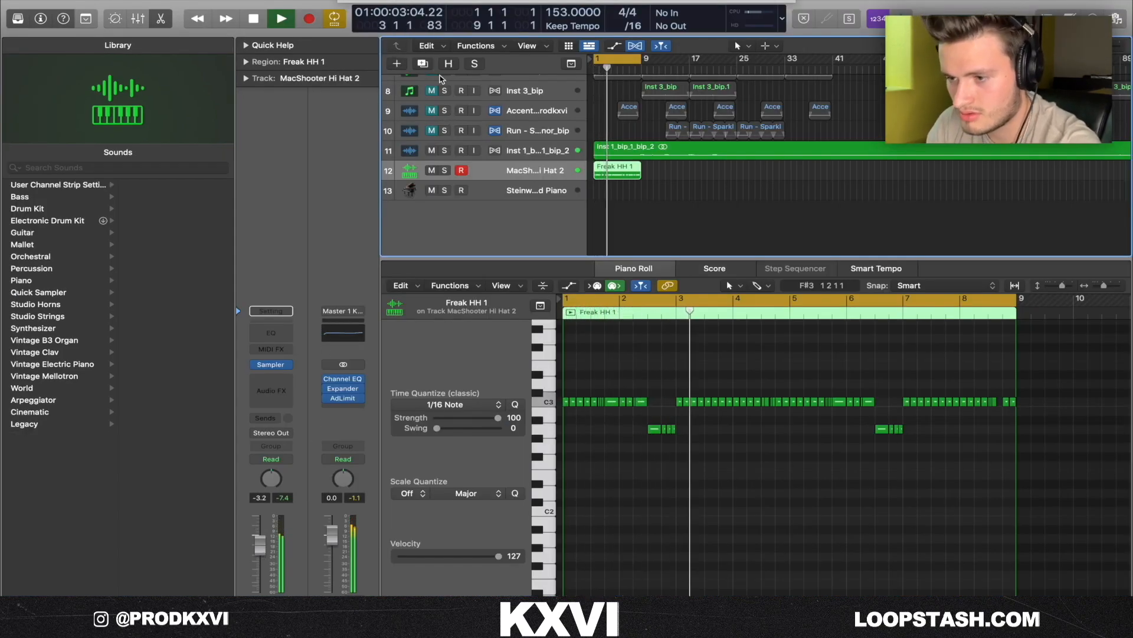
Add another software instrument track and draw an empty MIDI region on it from bar 1 to bar 9.
{"action": "key", "text": "alt+super+n"}
{"action": "left_click", "coordinate": [758, 175]}
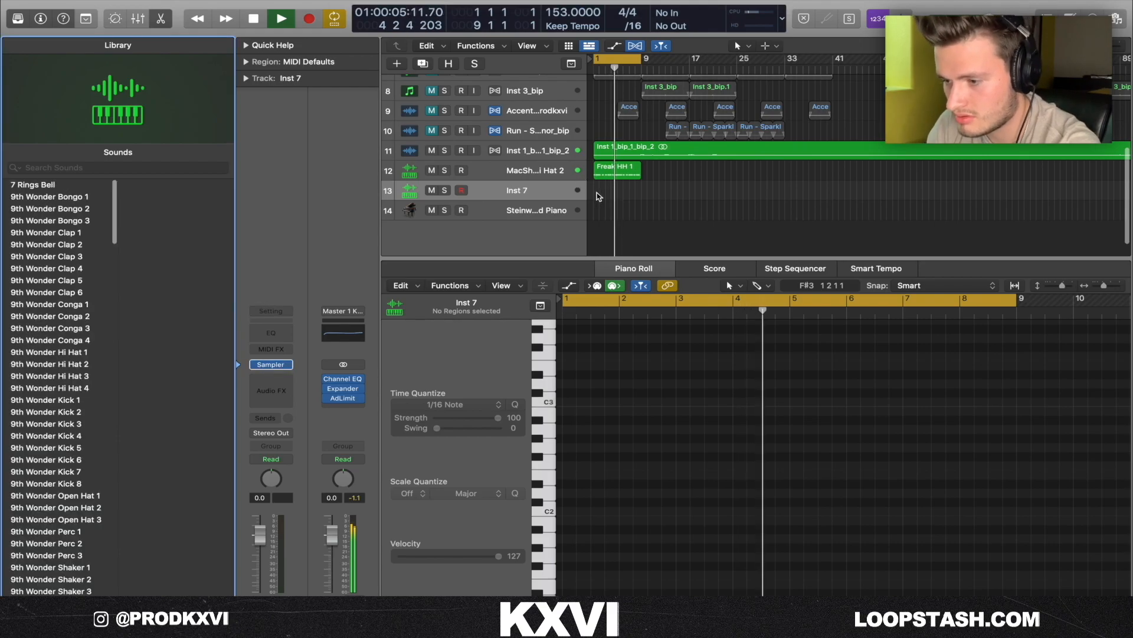
{"action": "left_click", "coordinate": [749, 77]}
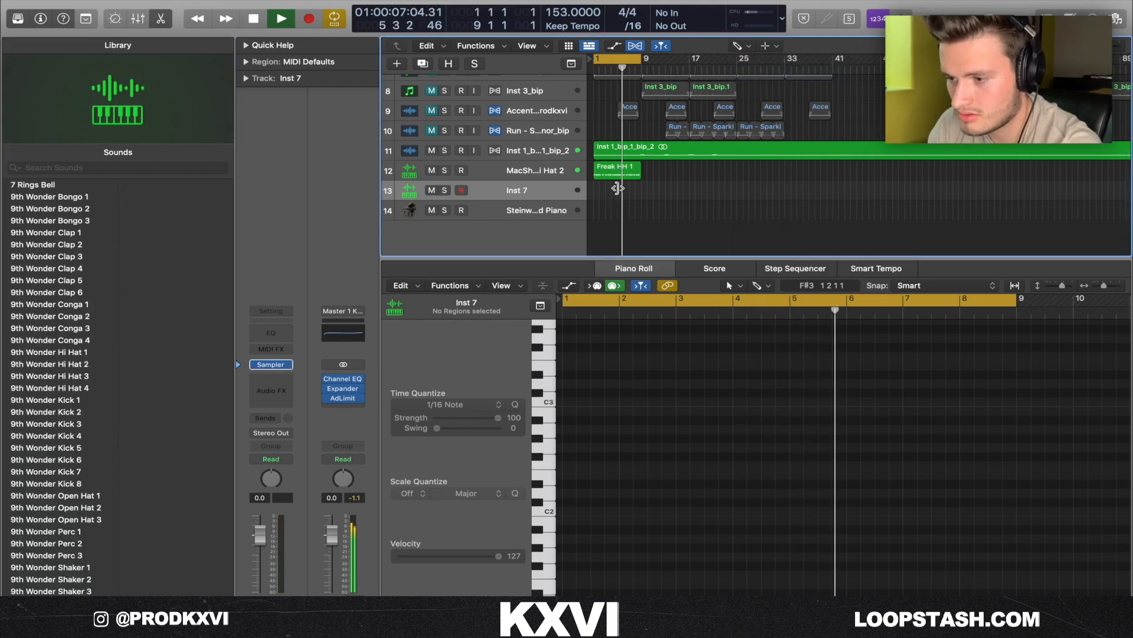
{"action": "left_click_drag", "start_coordinate": [597, 197], "coordinate": [640, 194]}
Switch to Finder, go from the Hi-Hat Midis folder to the drum kit's Snares folder, and add a snare sample on a new track.
{"action": "scroll", "coordinate": [63, 449], "scroll_direction": "down", "scroll_amount": 20}
{"action": "scroll", "coordinate": [64, 448], "scroll_direction": "down", "scroll_amount": 10}
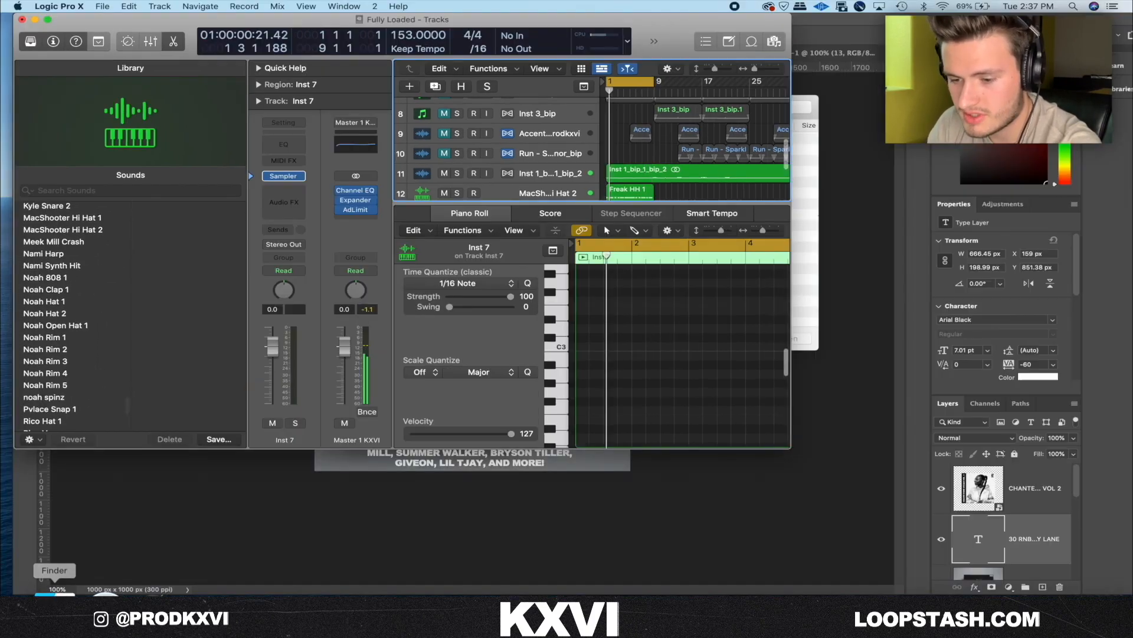
{"action": "left_click", "coordinate": [52, 613]}
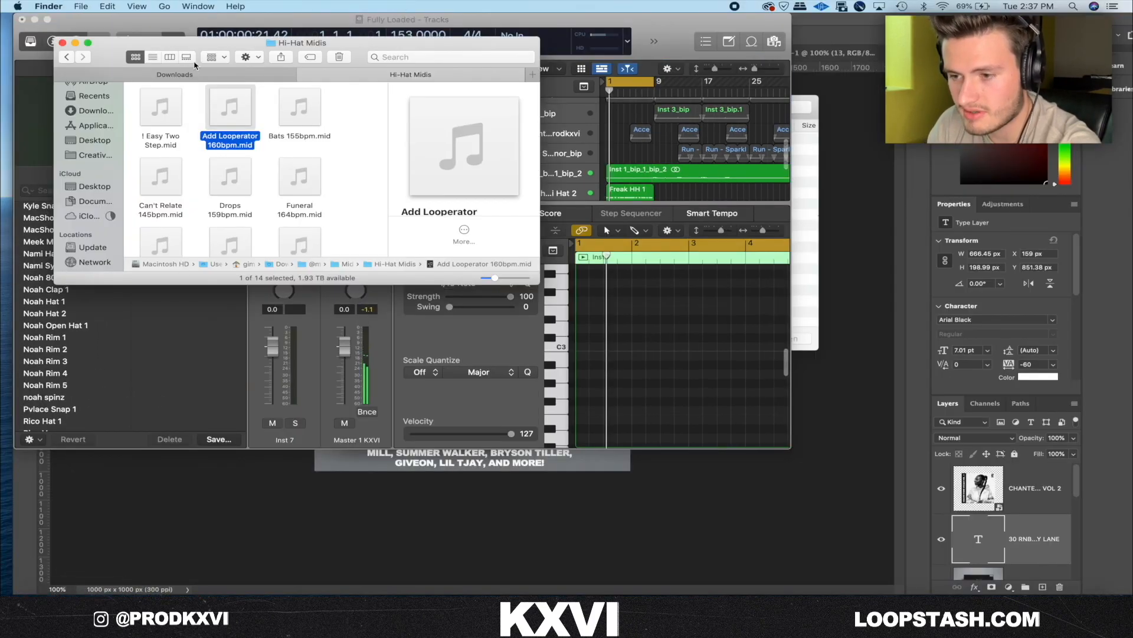
{"action": "left_click", "coordinate": [69, 57]}
{"action": "left_click", "coordinate": [69, 57]}
{"action": "scroll", "coordinate": [205, 151], "scroll_direction": "down", "scroll_amount": 3}
{"action": "left_click", "coordinate": [230, 164]}
{"action": "left_click", "coordinate": [300, 197]}
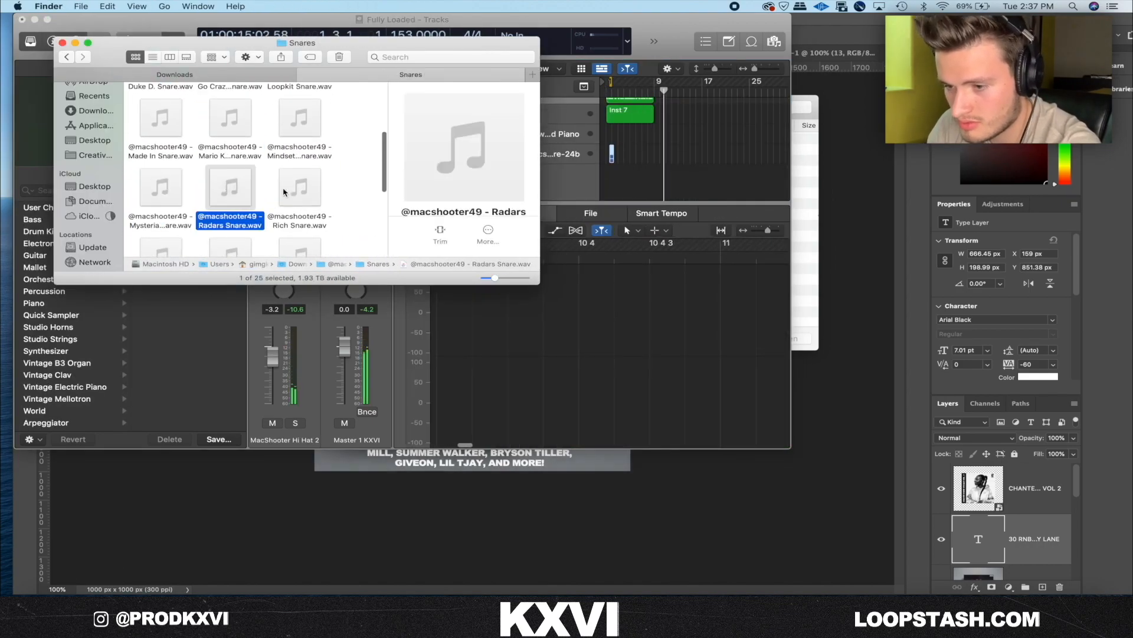
Add the Exhile Open Hat sample on a new track, play the beat with the Freak HH 1 pattern, and select the snare track.
{"action": "left_click_drag", "start_coordinate": [172, 180], "coordinate": [608, 190]}
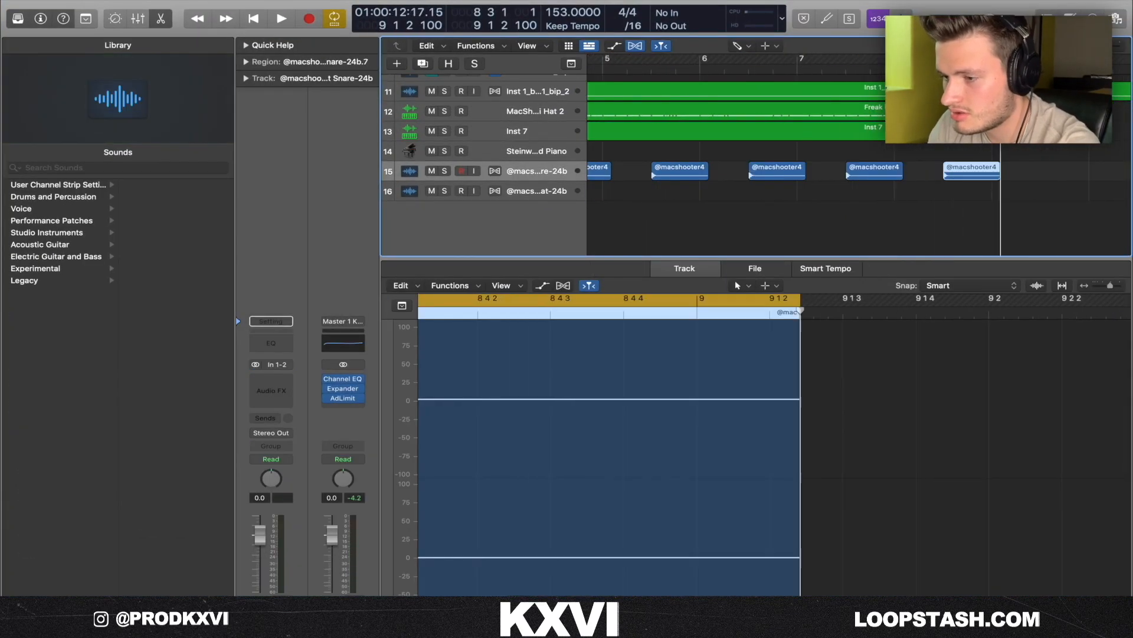
{"action": "left_click", "coordinate": [614, 109]}
{"action": "key", "text": "space"}
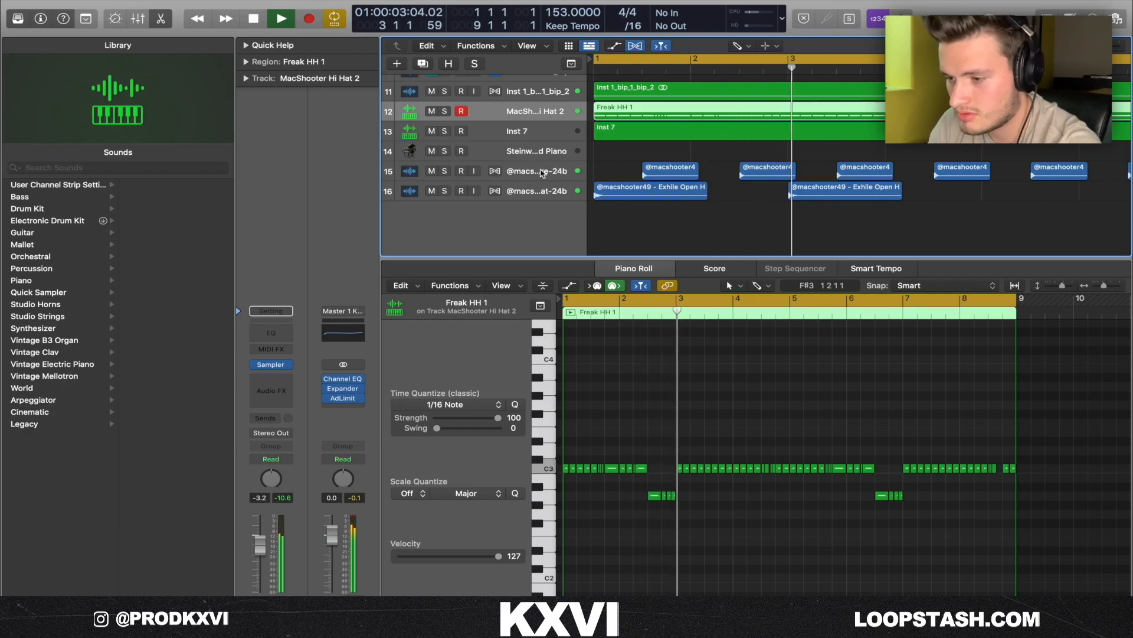
{"action": "left_click", "coordinate": [542, 171]}
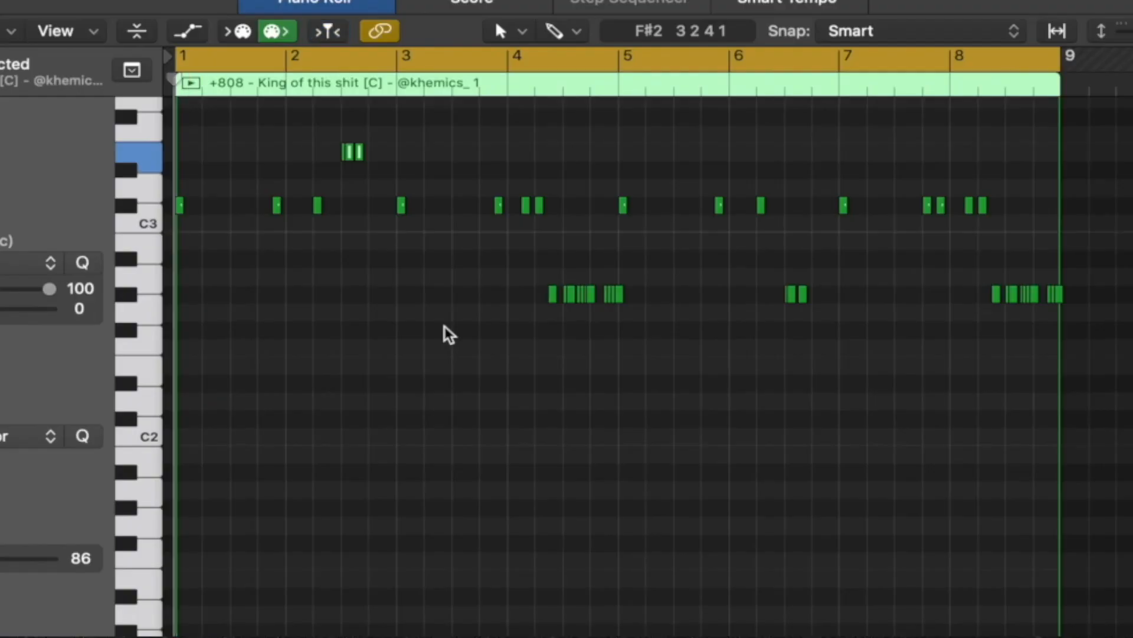
Play the +808 - King of this shit [C] pattern in the Piano Roll and select its low run of notes in bar 4.
{"action": "key", "text": "space"}
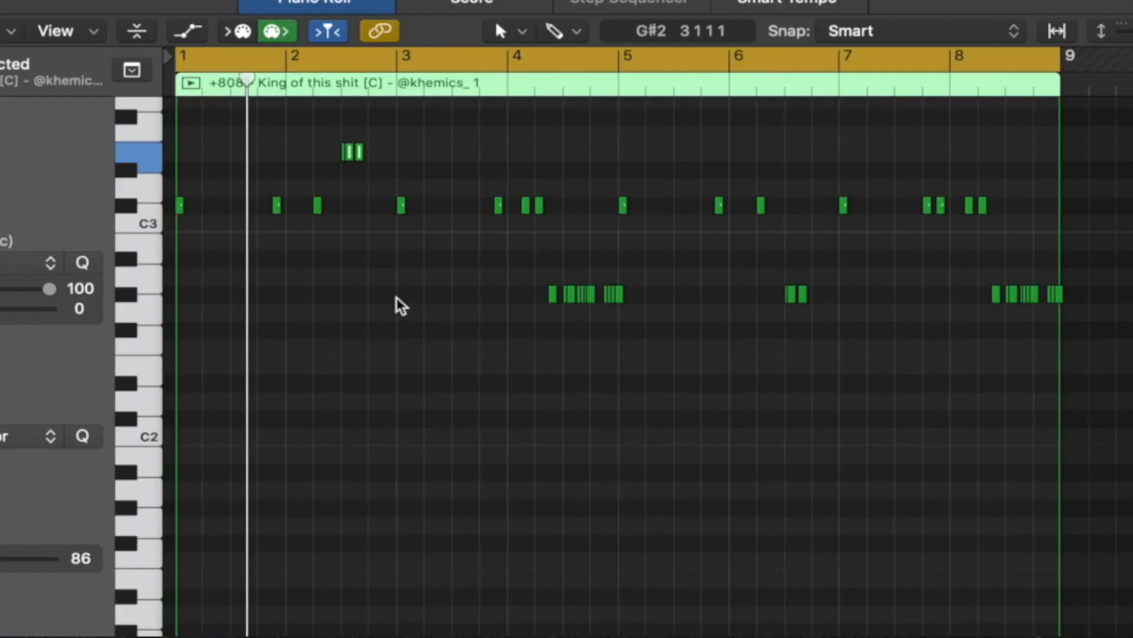
{"action": "scroll", "coordinate": [402, 306], "scroll_direction": "up", "scroll_amount": 2}
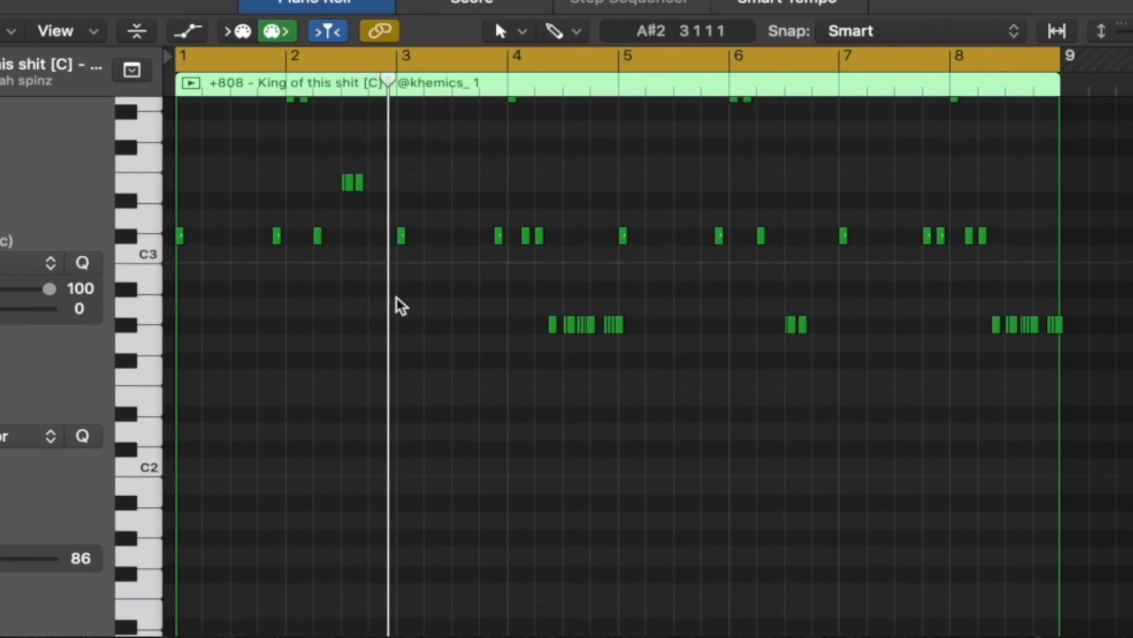
{"action": "scroll", "coordinate": [504, 254], "scroll_direction": "up", "scroll_amount": 1}
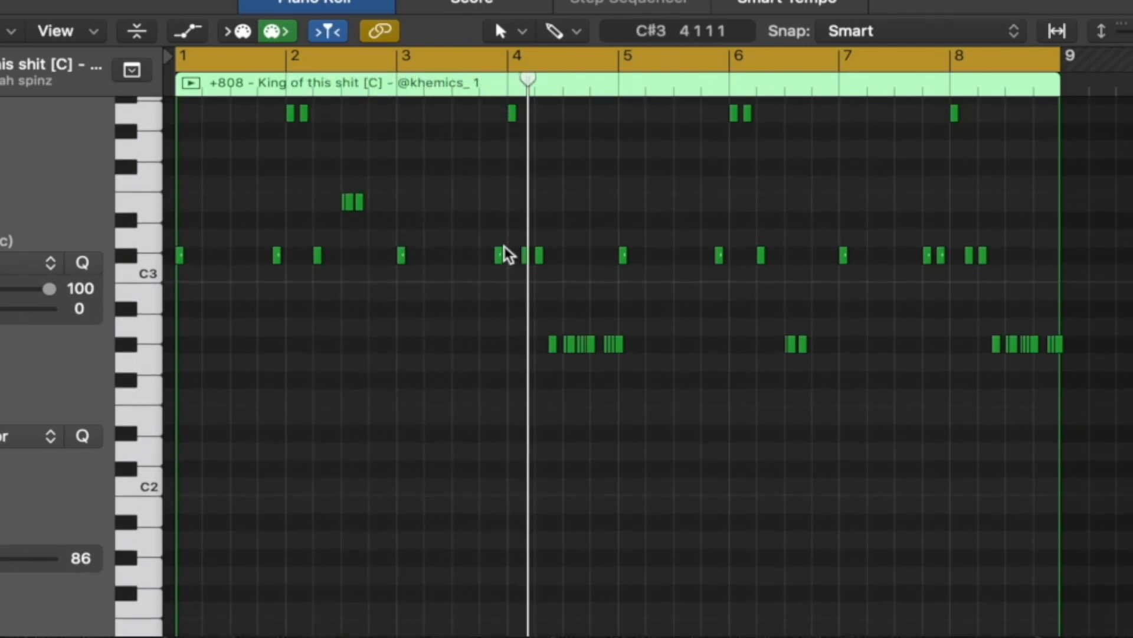
{"action": "left_click_drag", "start_coordinate": [450, 344], "coordinate": [645, 362]}
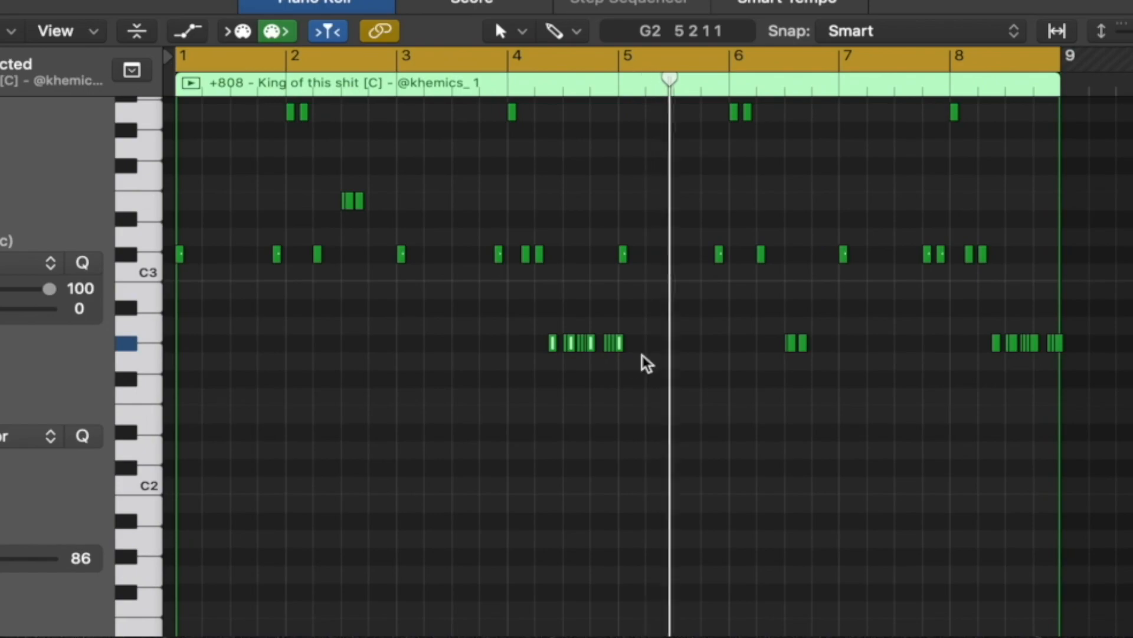
Transpose the low group of notes in bar 6 of the +808 - King of this shit [C] region up eight semitones.
{"action": "scroll", "coordinate": [576, 367], "scroll_direction": "right", "scroll_amount": 6}
{"action": "left_click_drag", "start_coordinate": [390, 345], "coordinate": [553, 361]}
{"action": "key", "text": "alt+Up"}
{"action": "key", "text": "alt+Up"}
{"action": "key", "text": "alt+Up"}
{"action": "key", "text": "alt+Up"}
{"action": "key", "text": "alt+Up"}
{"action": "key", "text": "alt+Up"}
{"action": "key", "text": "alt+Up"}
{"action": "key", "text": "alt+Up"}
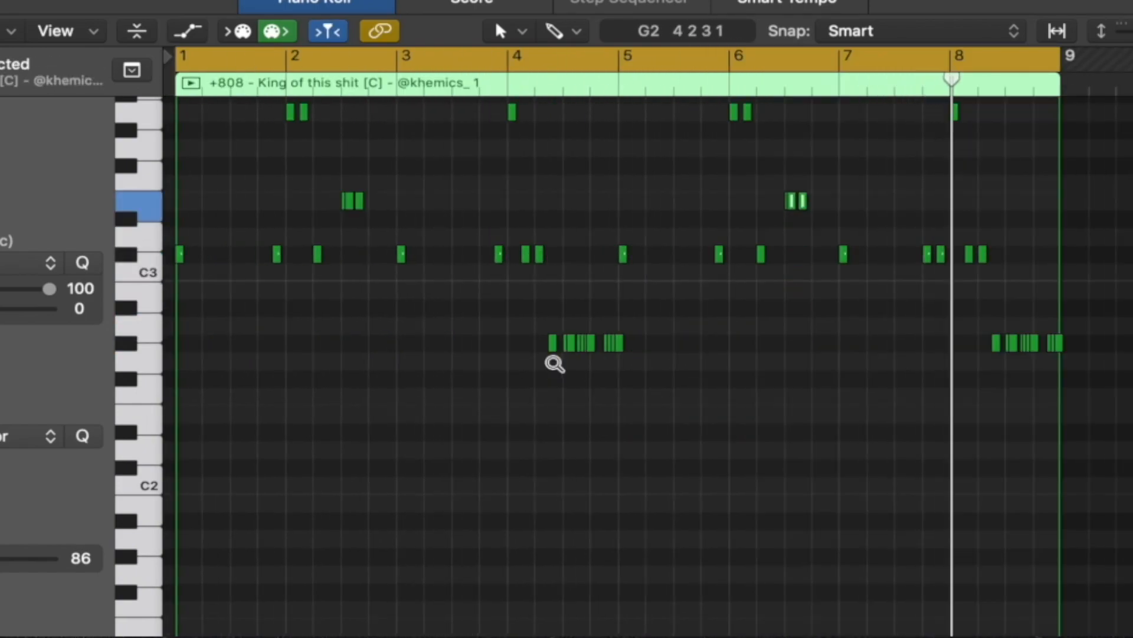
{"action": "scroll", "coordinate": [554, 367], "scroll_direction": "right", "scroll_amount": 5}
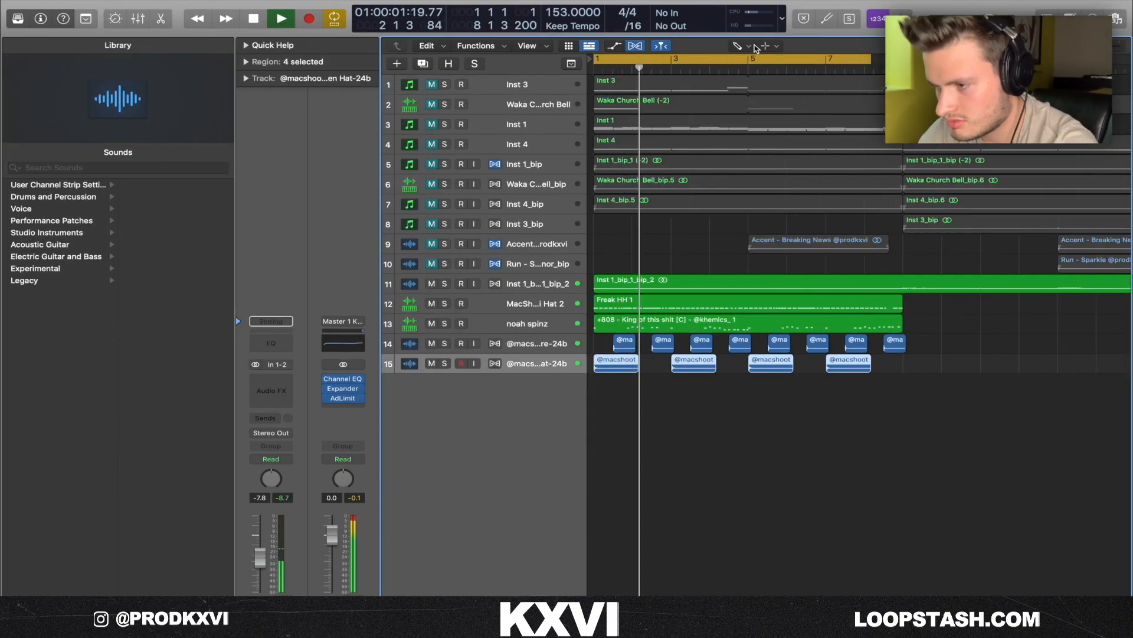
Insert the Looperator effect on the MacShooter Hi Hat 2 track and initialise all of its lanes.
{"action": "left_click", "coordinate": [740, 46]}
{"action": "left_click", "coordinate": [743, 58]}
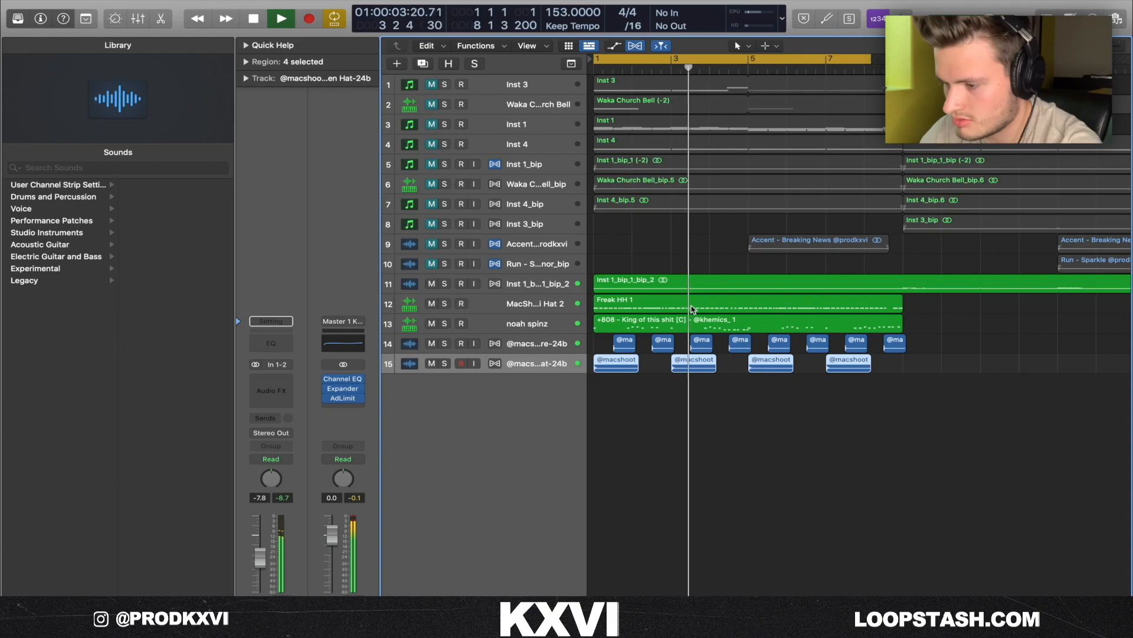
{"action": "left_click", "coordinate": [693, 309]}
{"action": "left_click", "coordinate": [271, 380]}
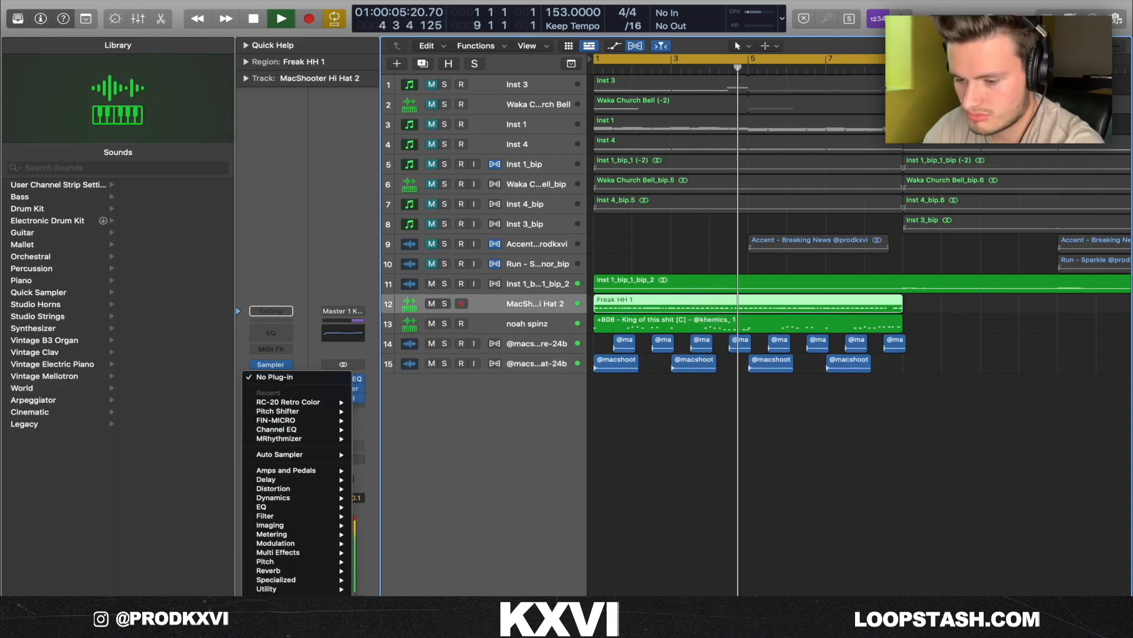
{"action": "mouse_move", "coordinate": [276, 605]}
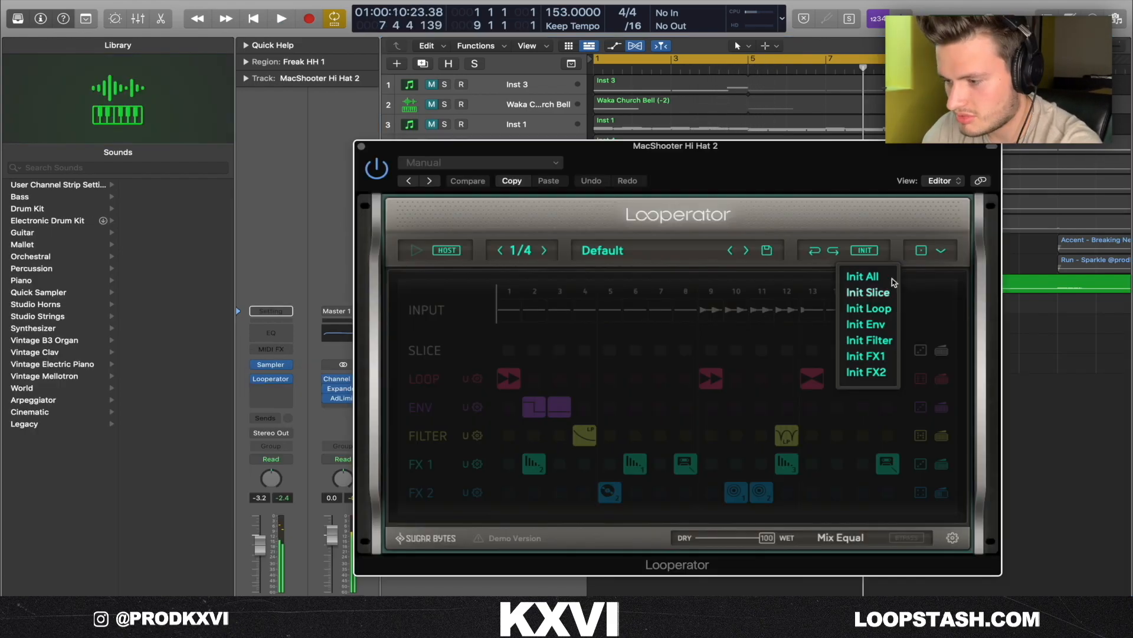
{"action": "left_click", "coordinate": [869, 277]}
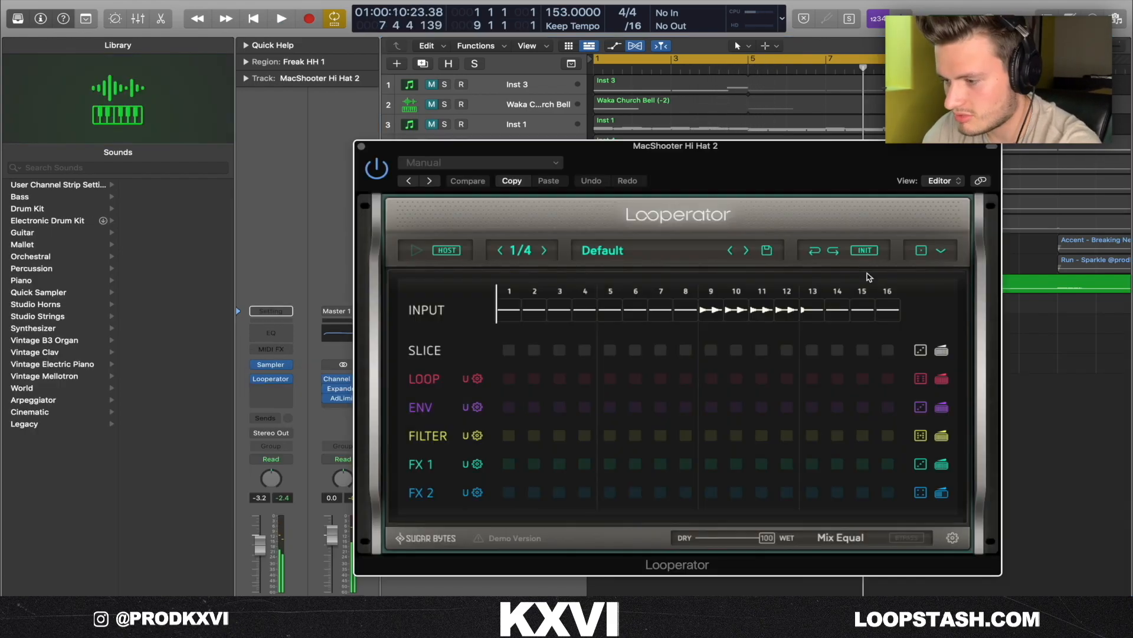
Place an effect on step 8 of Looperator's FX 2 lane, play the hi-hats through it, and close the plug-in.
{"action": "left_click", "coordinate": [686, 464]}
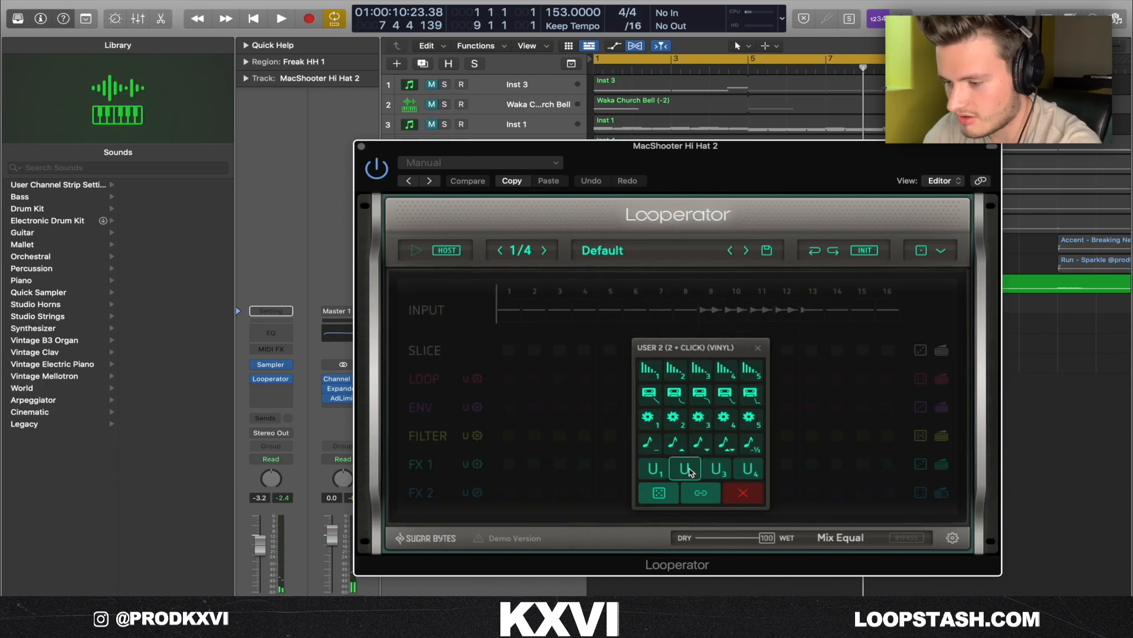
{"action": "left_click", "coordinate": [758, 347]}
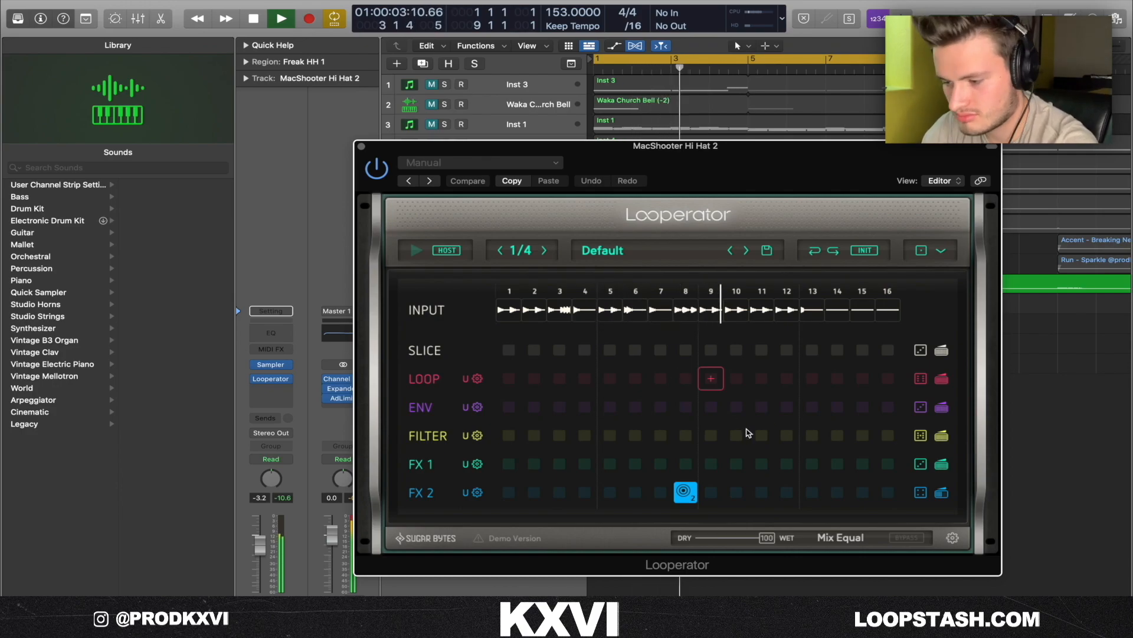
{"action": "left_click", "coordinate": [361, 145]}
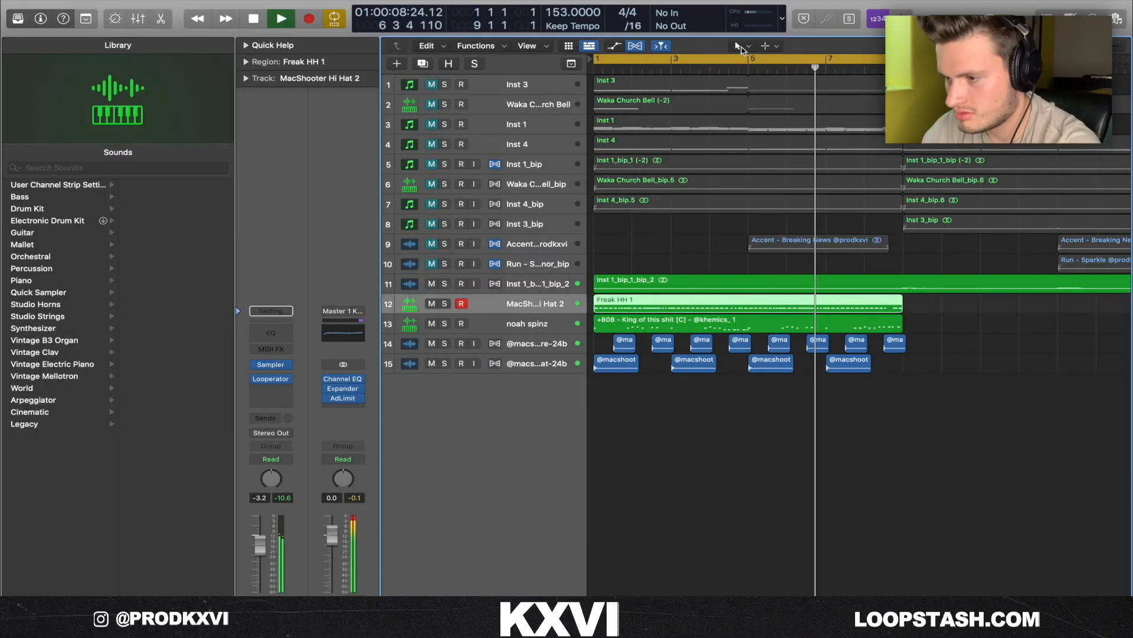
Select all the drum regions on tracks 12 to 15, covering the hi-hat, noah spinz, snare and open hat parts.
{"action": "left_click", "coordinate": [741, 48]}
{"action": "left_click", "coordinate": [754, 61]}
{"action": "left_click_drag", "start_coordinate": [894, 417], "coordinate": [536, 312]}
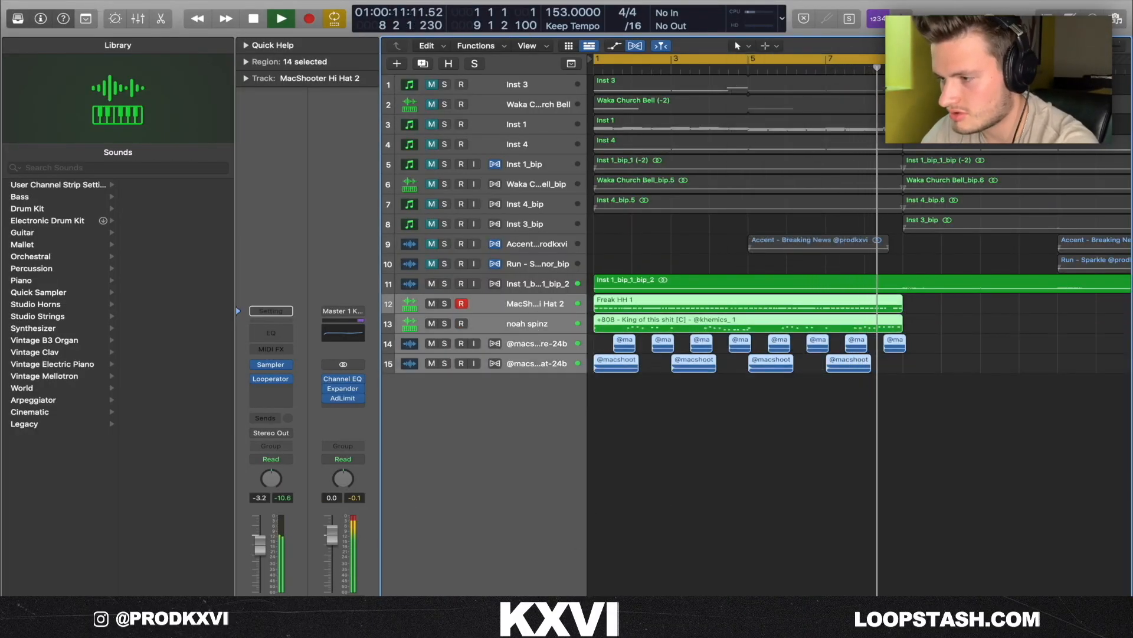